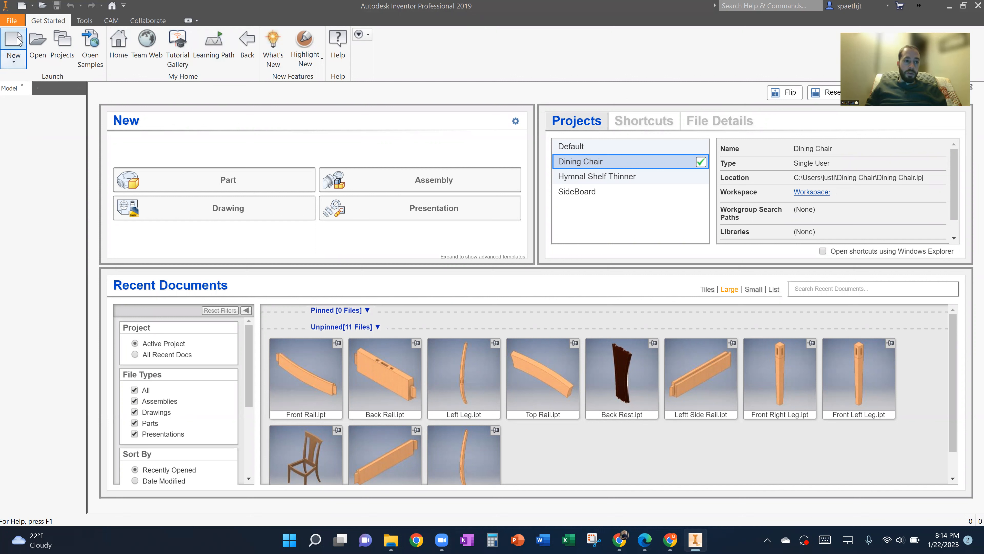
Step: Create a new part file from the English Standard (in).ipt template
{"action": "left_click", "coordinate": [11, 45]}
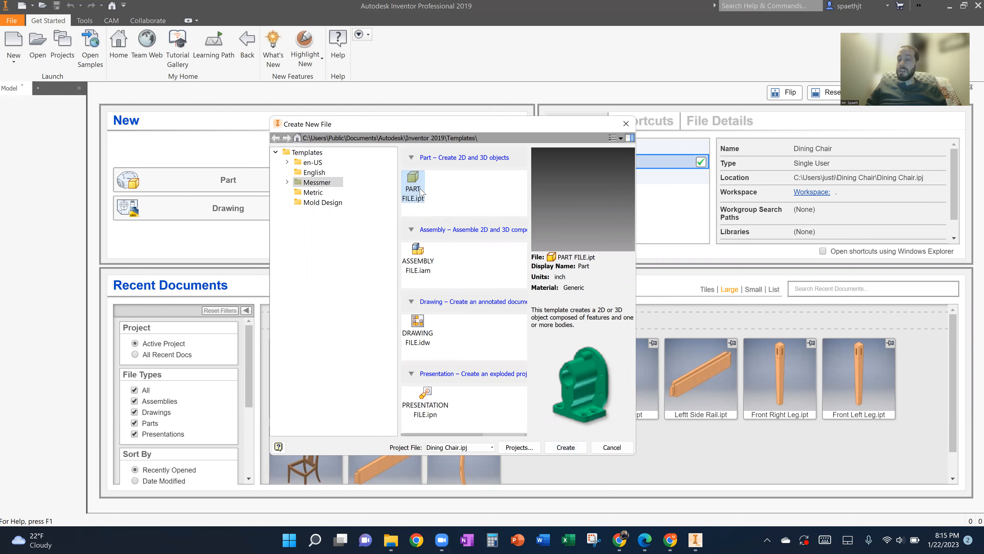
{"action": "left_click", "coordinate": [321, 163]}
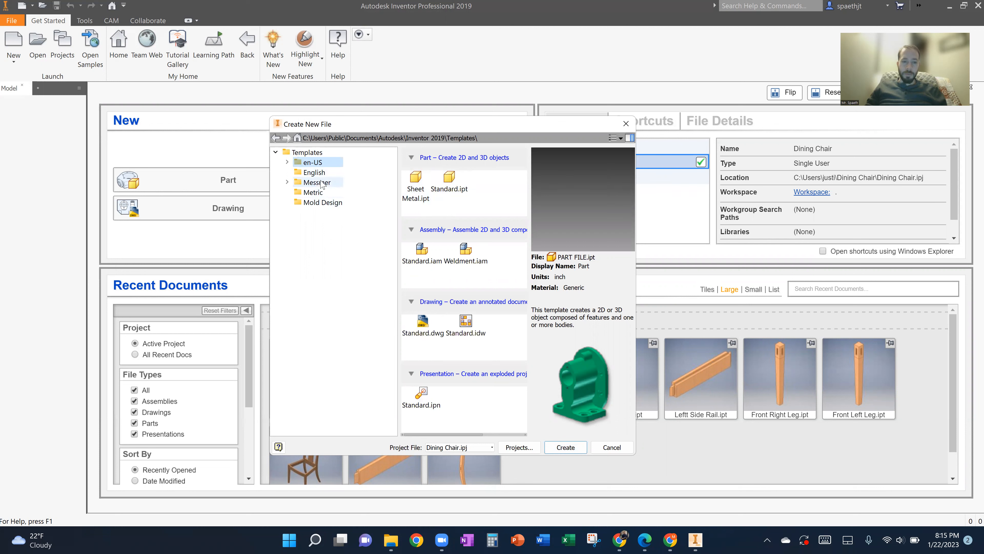
{"action": "left_click", "coordinate": [314, 173]}
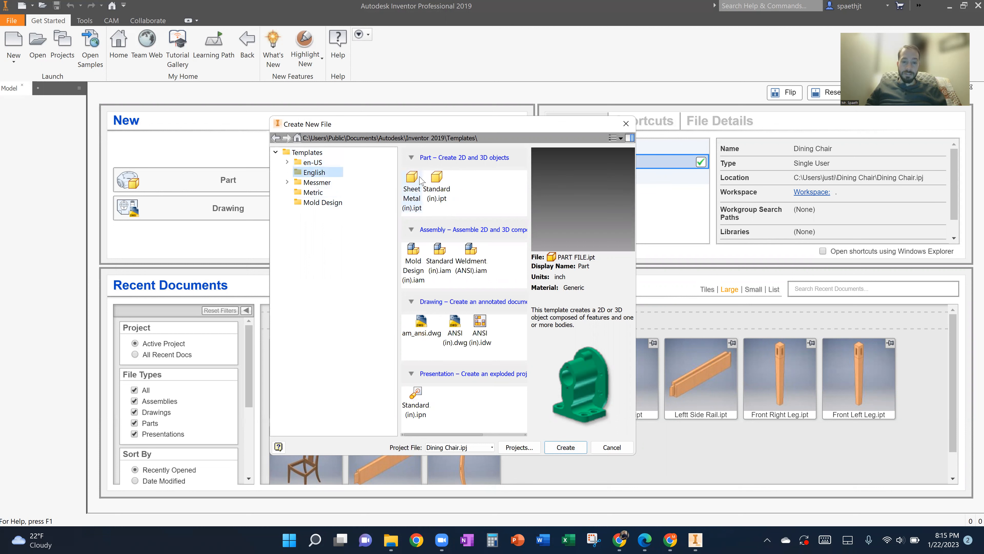
{"action": "double_click", "coordinate": [437, 179]}
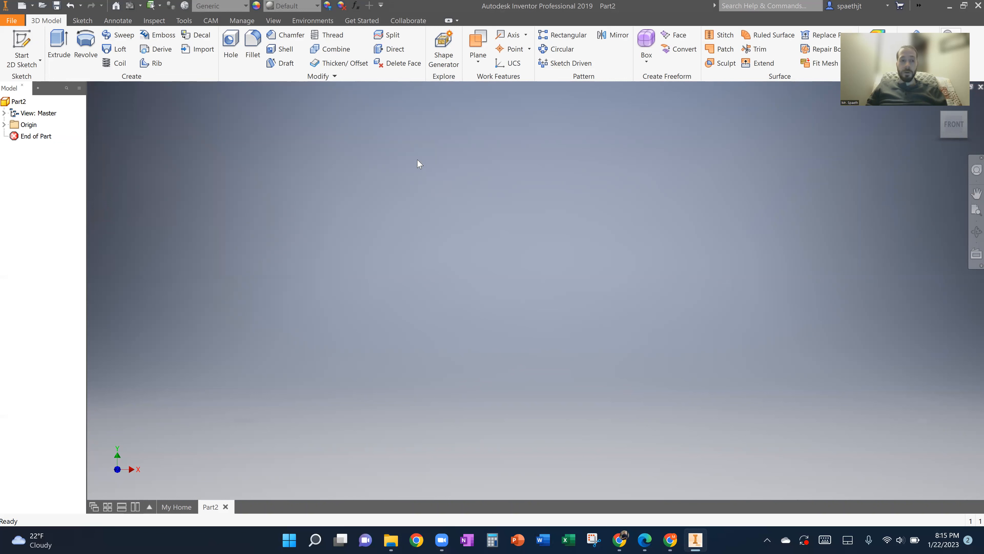
Step: Start a 2D sketch on the XY plane of the new part
{"action": "left_click", "coordinate": [23, 49]}
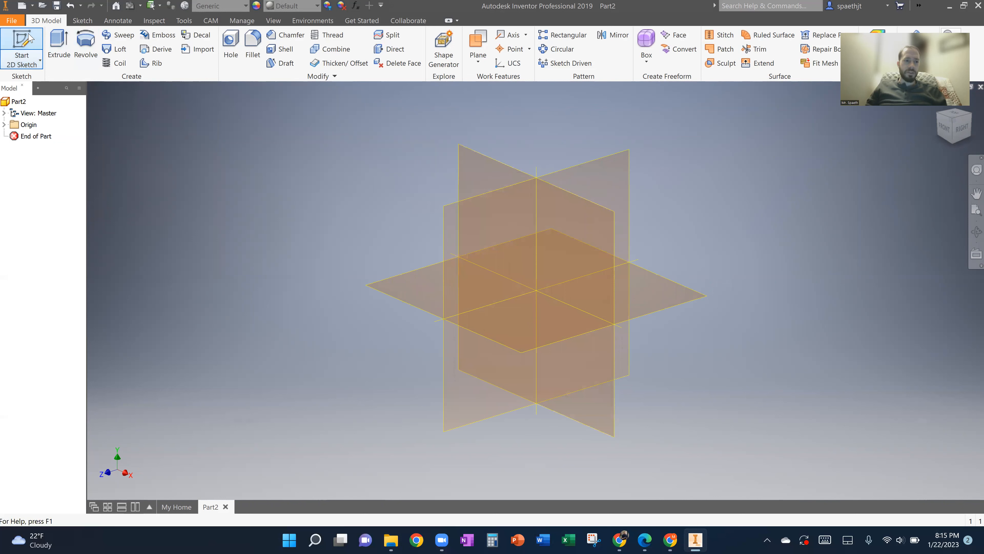
{"action": "left_click", "coordinate": [4, 124]}
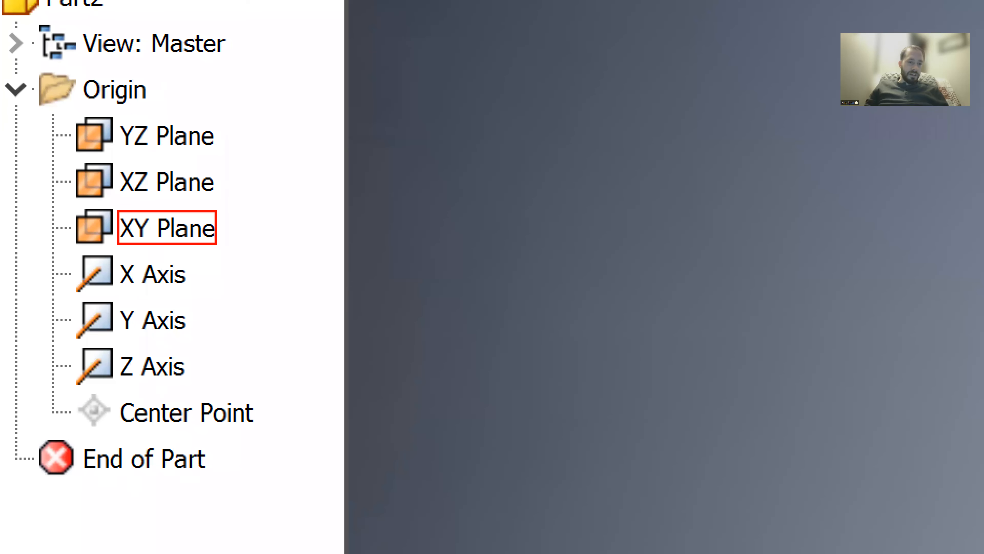
{"action": "mouse_move", "coordinate": [159, 201]}
{"action": "left_mouse_down"}
{"action": "mouse_move", "coordinate": [98, 214]}
{"action": "mouse_move", "coordinate": [107, 246]}
{"action": "mouse_move", "coordinate": [160, 265]}
{"action": "mouse_move", "coordinate": [226, 251]}
{"action": "mouse_move", "coordinate": [192, 191]}
{"action": "left_mouse_up"}
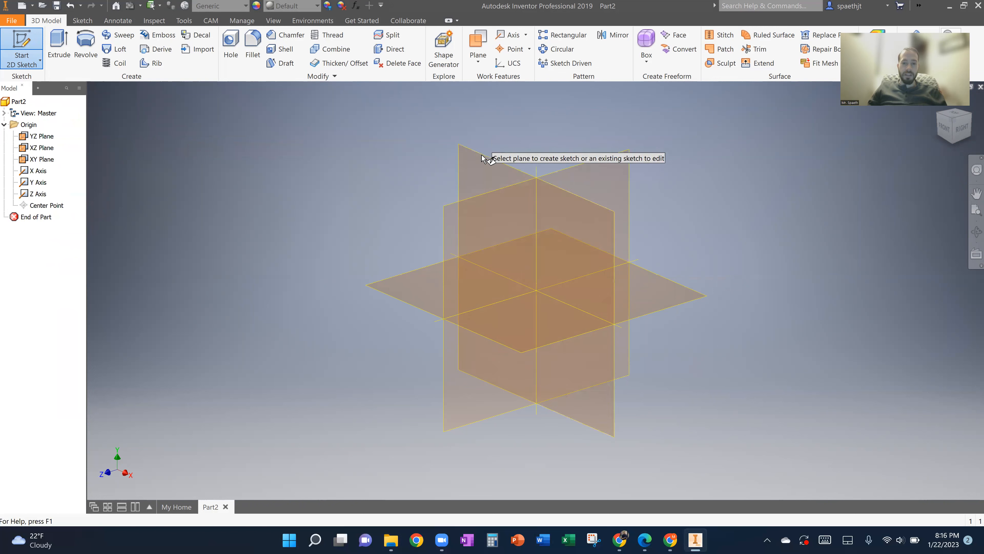
{"action": "left_click", "coordinate": [482, 163]}
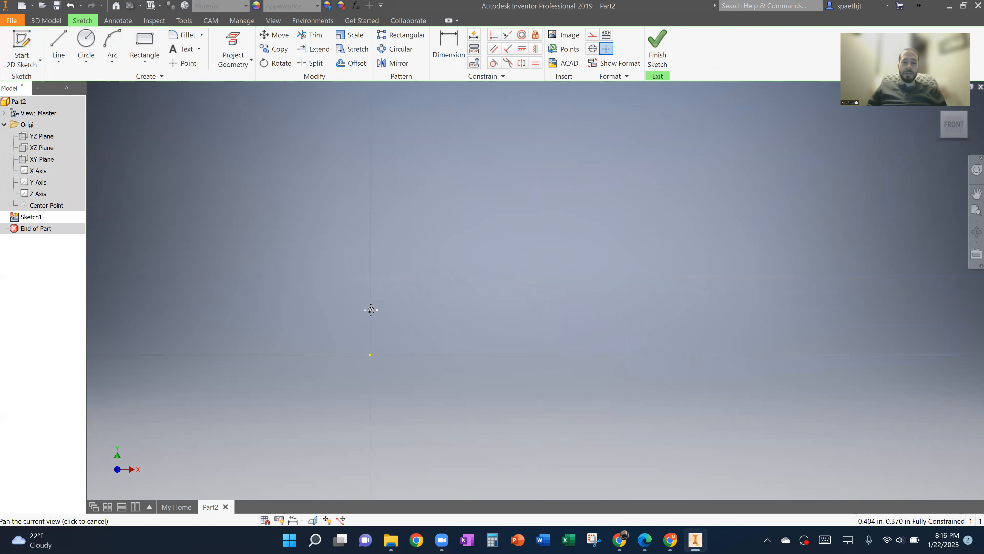
Step: Draw a trial rectangle 12 in wide and 18 in high from the origin, and undo it
{"action": "left_click", "coordinate": [151, 40]}
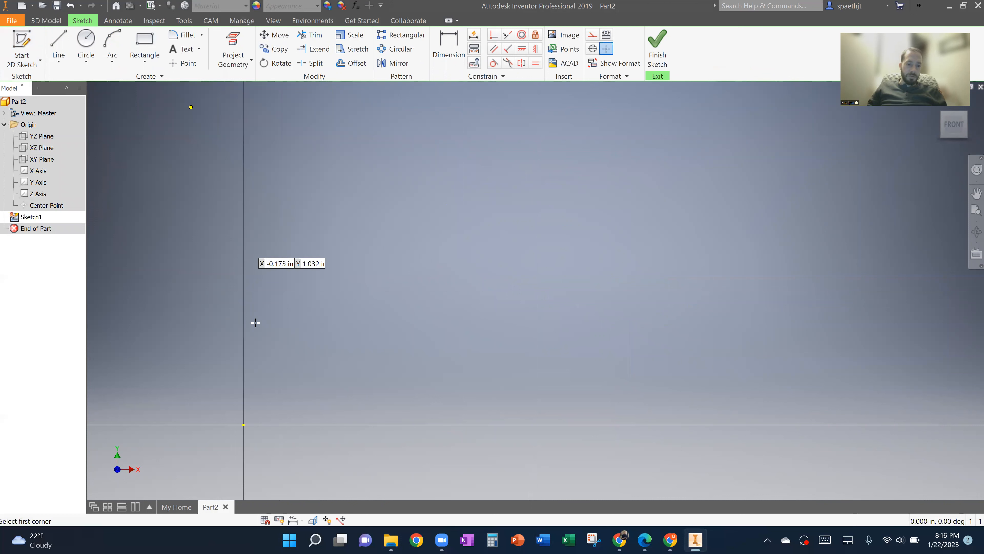
{"action": "left_click", "coordinate": [244, 425]}
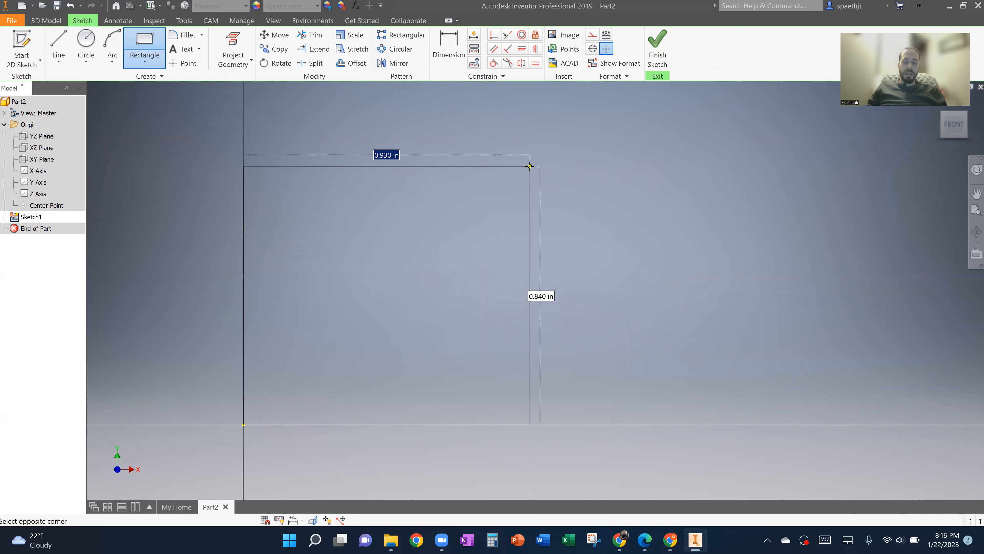
{"action": "type", "text": "12"}
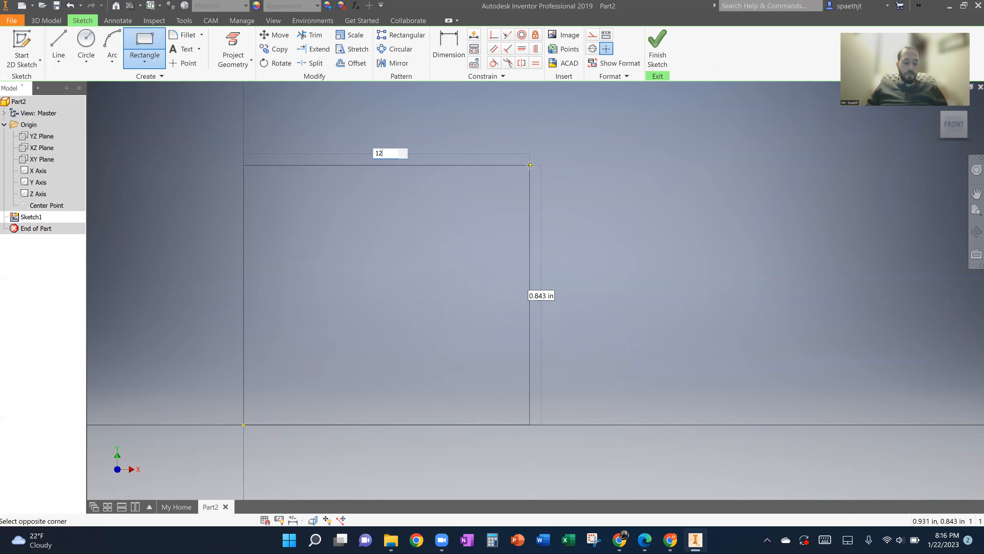
{"action": "key", "text": "Tab"}
{"action": "type", "text": "1"}
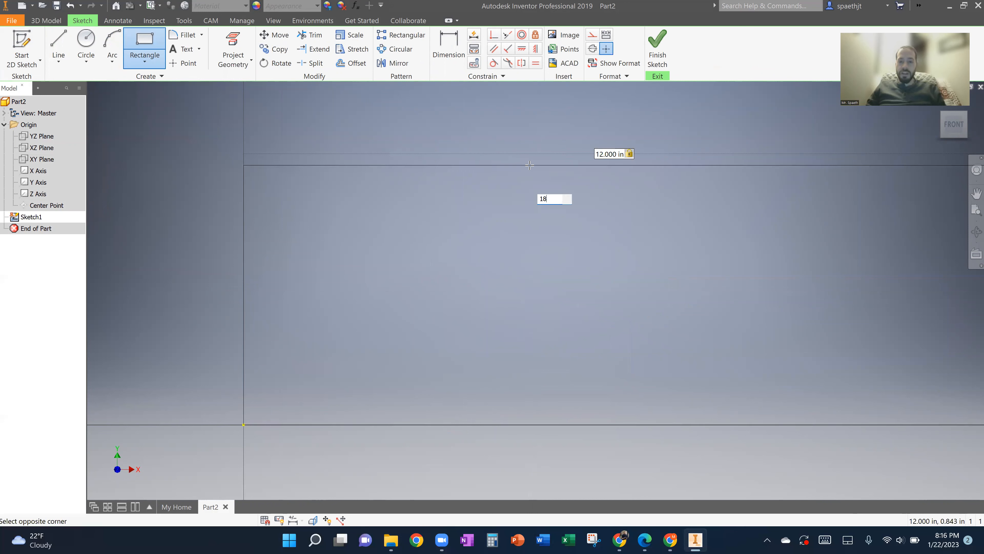
{"action": "key", "text": "Return"}
{"action": "right_click", "coordinate": [536, 160]}
{"action": "left_click", "coordinate": [576, 160]}
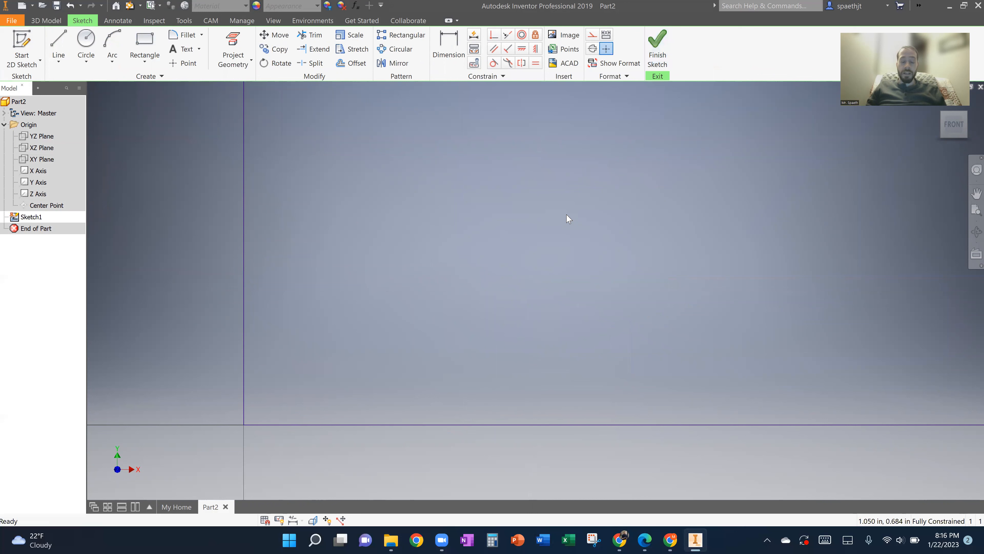
{"action": "key", "text": "ctrl+z"}
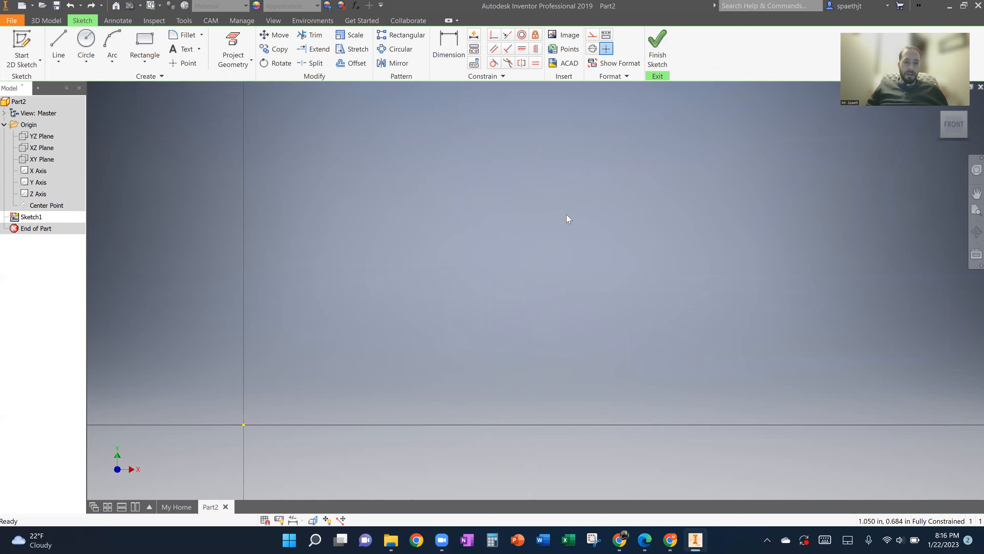
Step: Sketch a rectangle from the origin, 12 in wide and 18 in high, and finish the sketch
{"action": "left_click", "coordinate": [144, 44]}
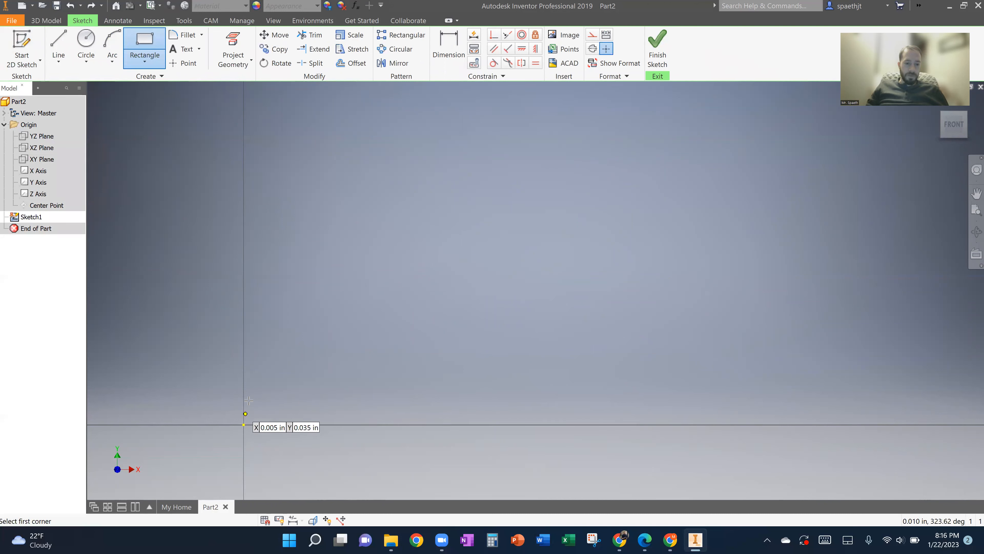
{"action": "left_click", "coordinate": [243, 424]}
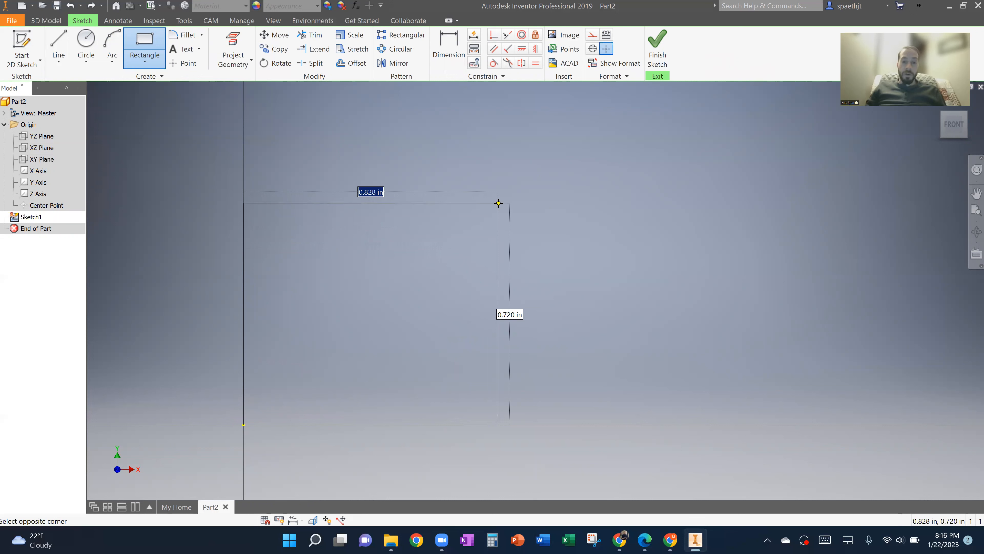
{"action": "type", "text": "12"}
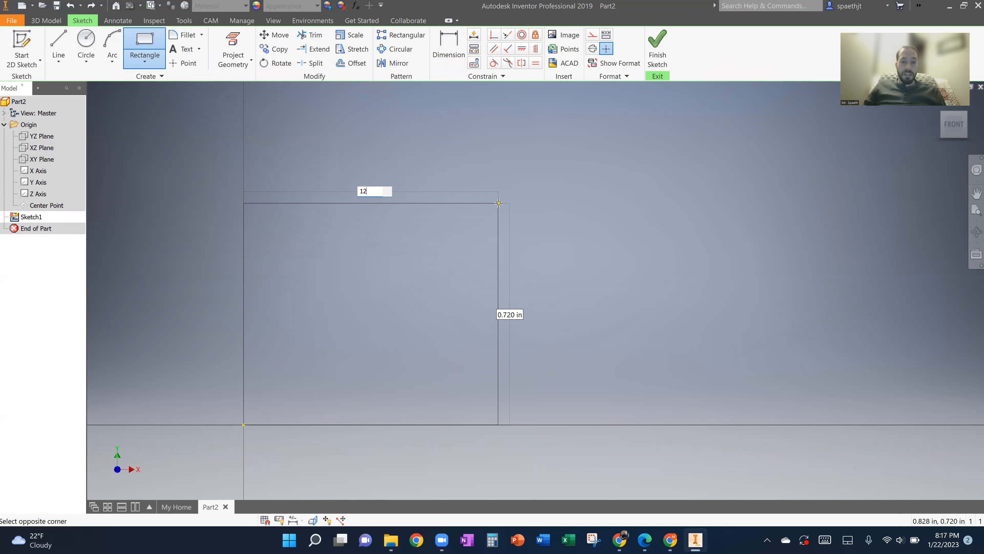
{"action": "key", "text": "Tab"}
{"action": "type", "text": "1"}
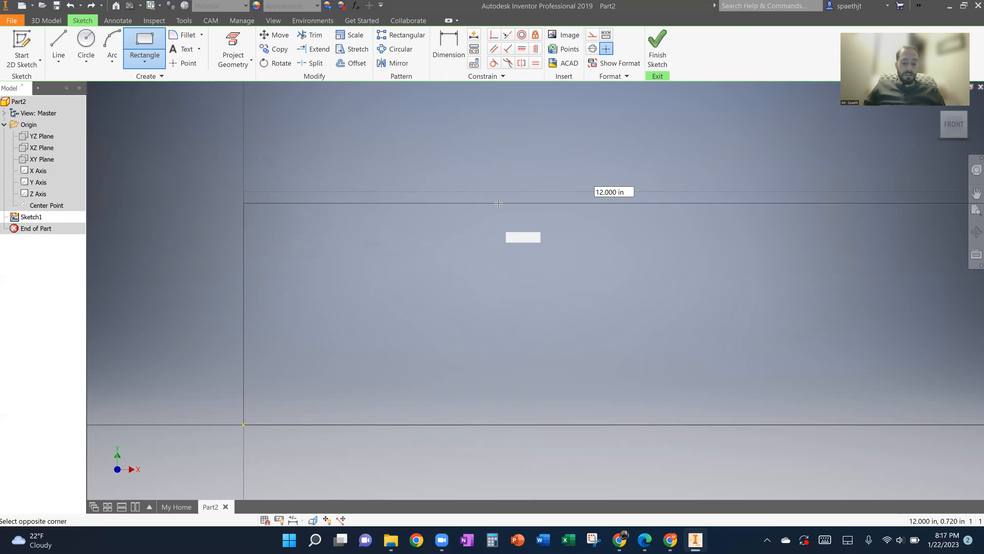
{"action": "type", "text": "8"}
{"action": "key", "text": "Return"}
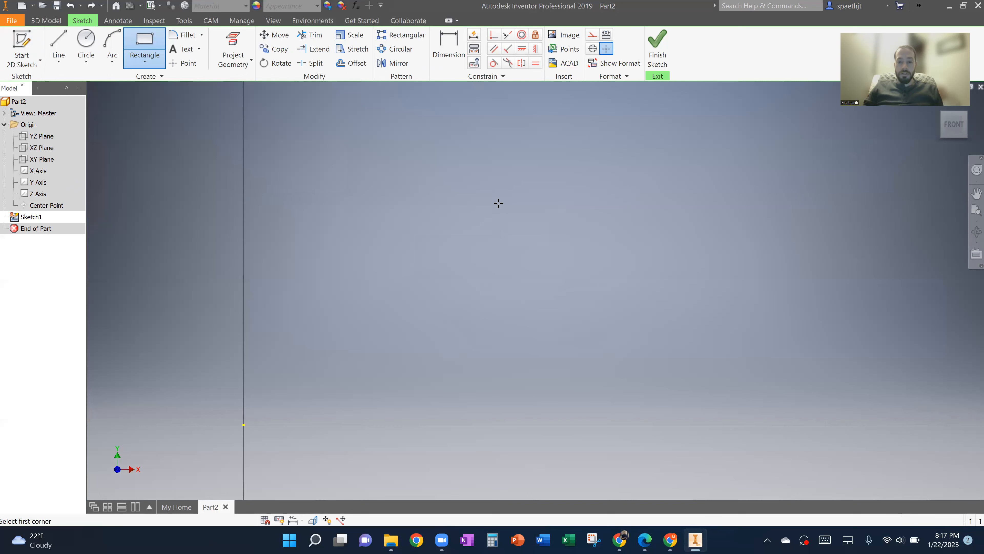
{"action": "left_click", "coordinate": [657, 48]}
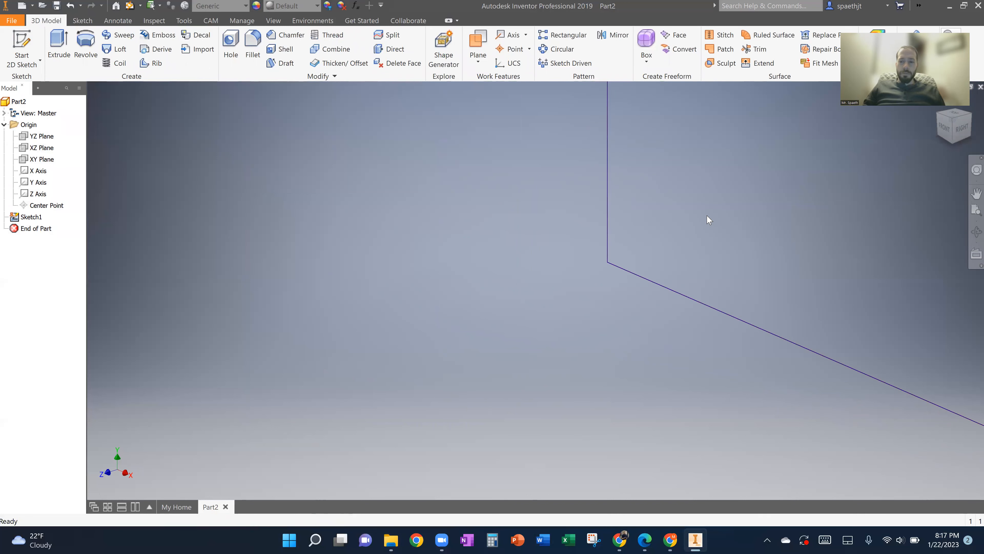
Step: Extrude the rectangle 0.5 in backward, in the reversed direction, to form a flat plate
{"action": "middle_click", "coordinate": [707, 212]}
{"action": "middle_click", "coordinate": [707, 212]}
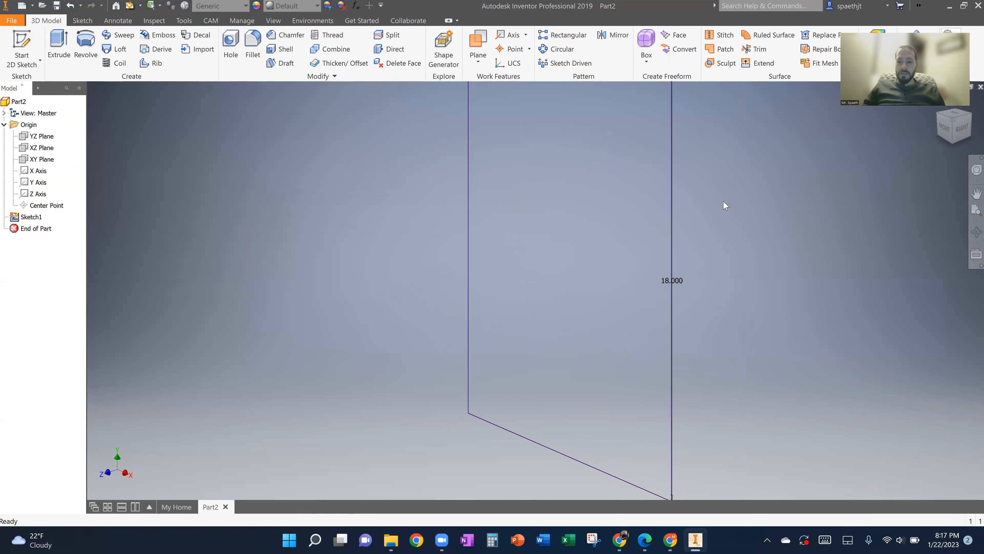
{"action": "scroll", "coordinate": [724, 208], "scroll_direction": "down", "scroll_amount": 3}
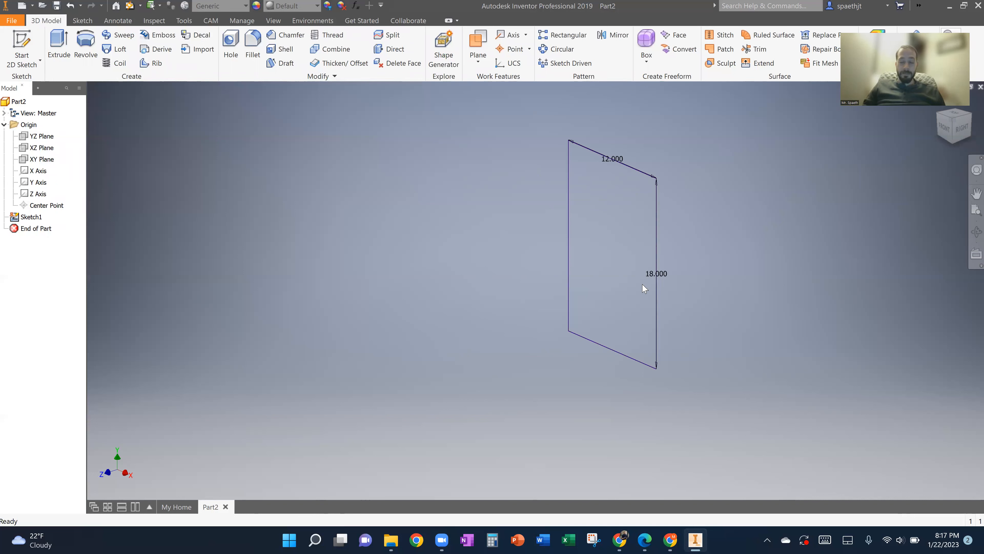
{"action": "left_click", "coordinate": [58, 45]}
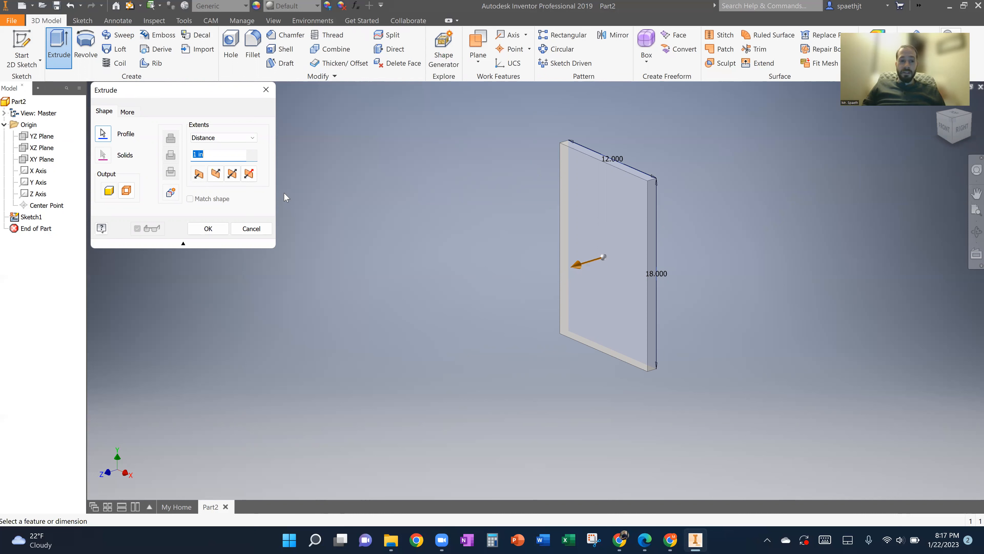
{"action": "left_click", "coordinate": [216, 175]}
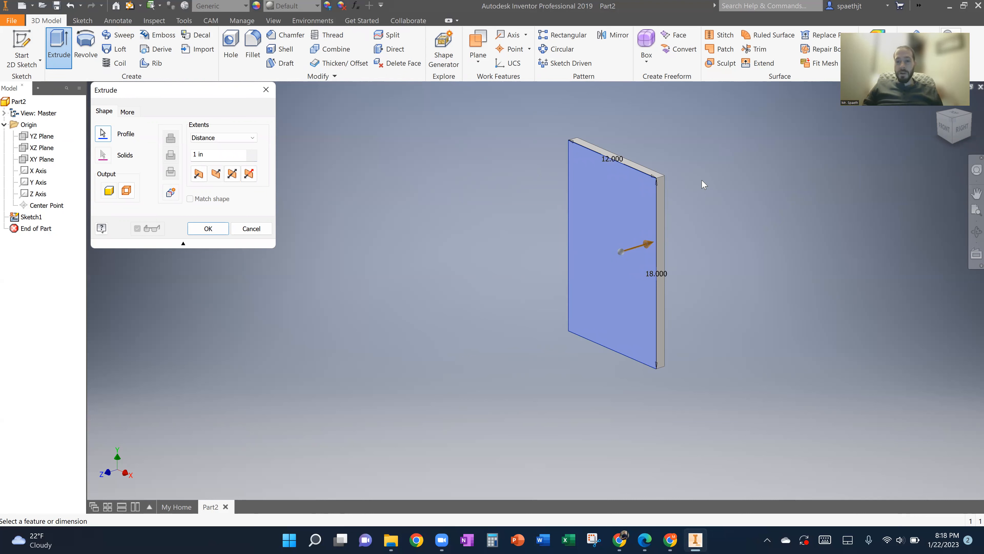
{"action": "left_click", "coordinate": [218, 154]}
{"action": "key", "text": "BackSpace"}
{"action": "key", "text": "BackSpace"}
{"action": "key", "text": "BackSpace"}
{"action": "key", "text": "BackSpace"}
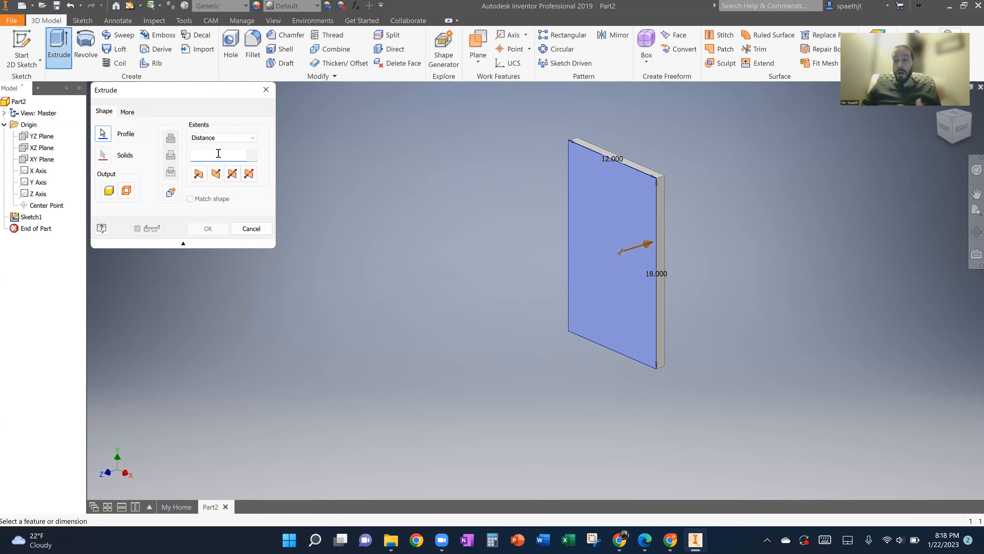
{"action": "type", "text": "."}
{"action": "type", "text": "5"}
{"action": "key", "text": "Return"}
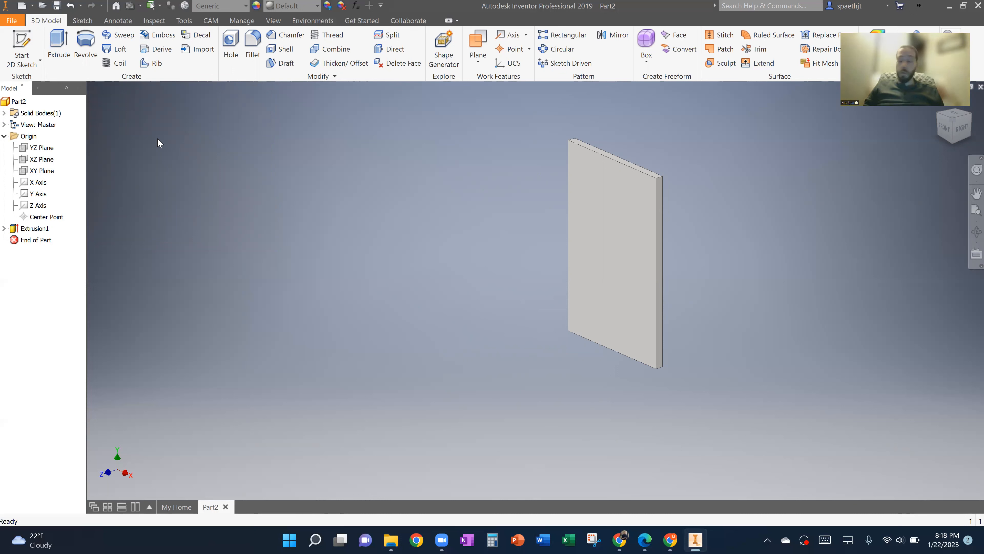
Step: Start a new 2D sketch on the plate's large front face
{"action": "left_click", "coordinate": [20, 41]}
{"action": "left_click", "coordinate": [627, 251]}
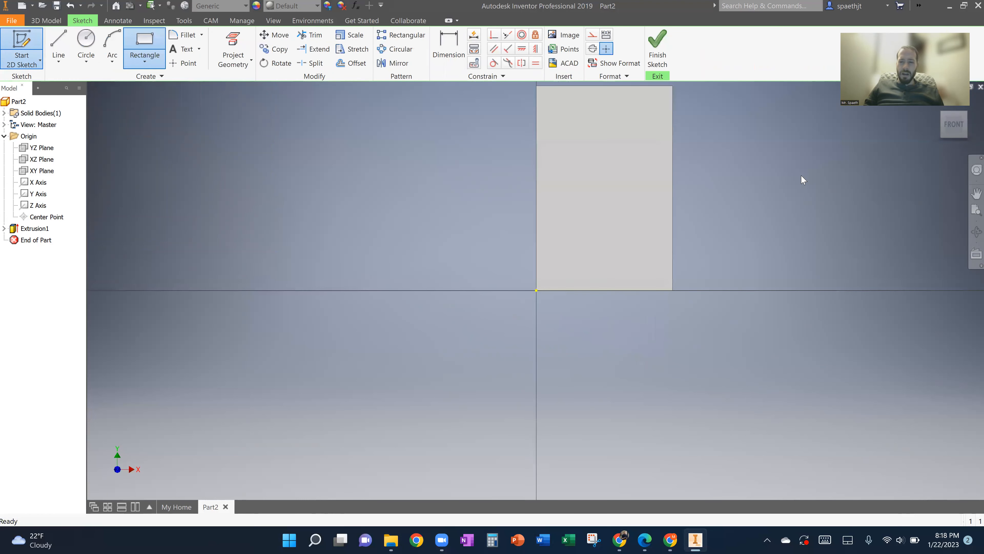
{"action": "middle_click_drag", "start_coordinate": [799, 189], "coordinate": [667, 277]}
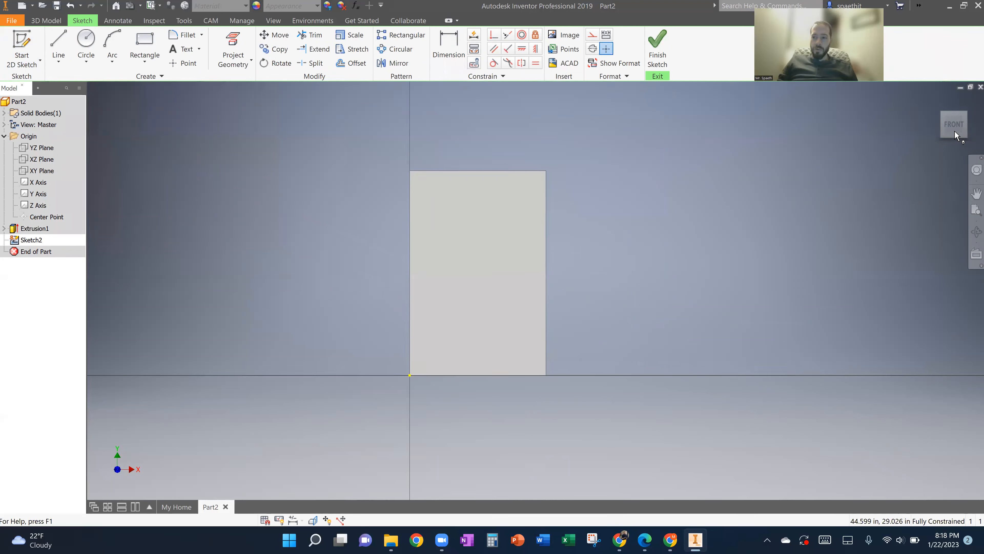
{"action": "left_click", "coordinate": [969, 110]}
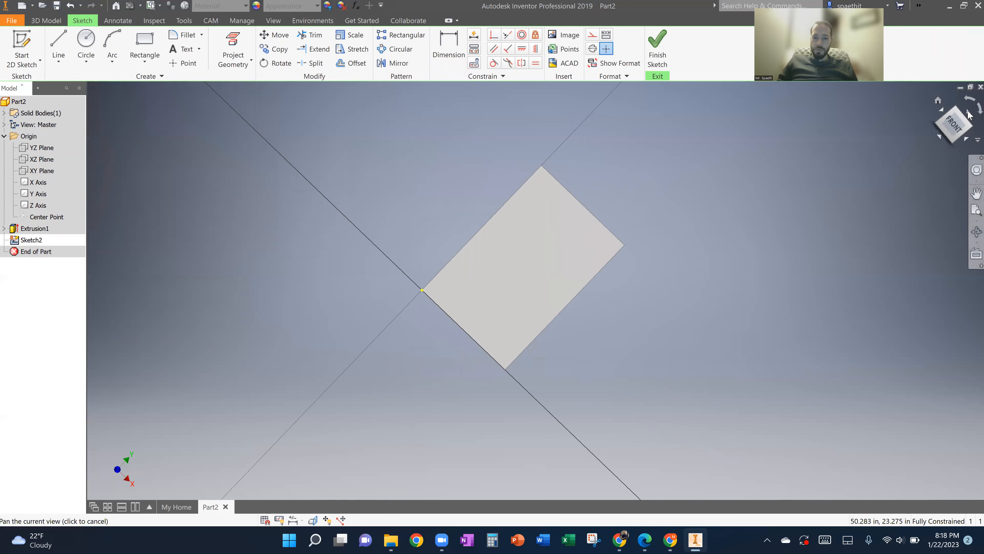
{"action": "scroll", "coordinate": [604, 341], "scroll_direction": "down", "scroll_amount": 6}
{"action": "mouse_move", "coordinate": [586, 331]}
{"action": "middle_mouse_down"}
{"action": "mouse_move", "coordinate": [681, 365]}
{"action": "mouse_move", "coordinate": [723, 471]}
{"action": "mouse_move", "coordinate": [726, 454]}
{"action": "middle_mouse_up"}
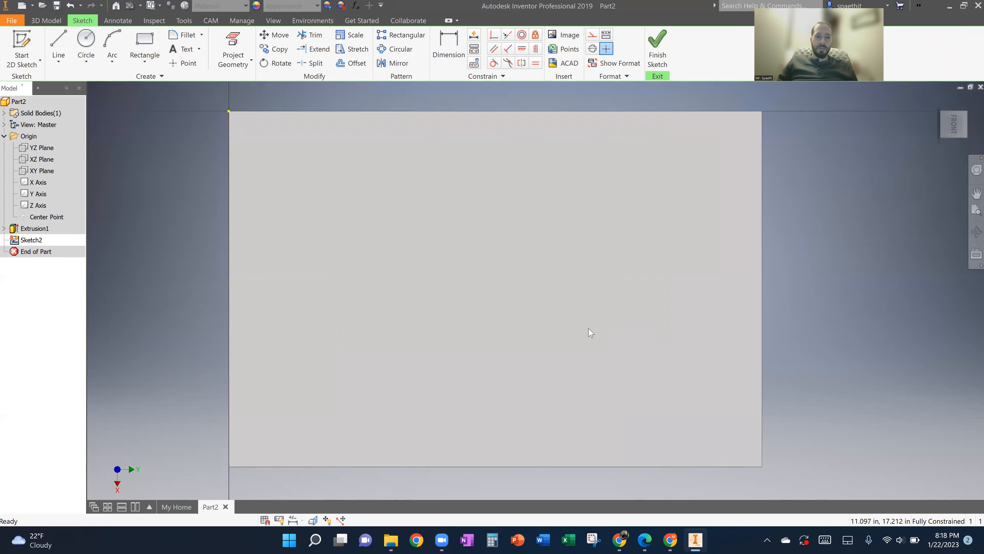
Step: Draw a sketch text box on the plate's front face and set its font to Times New Roman, 3 in high
{"action": "left_click", "coordinate": [179, 49]}
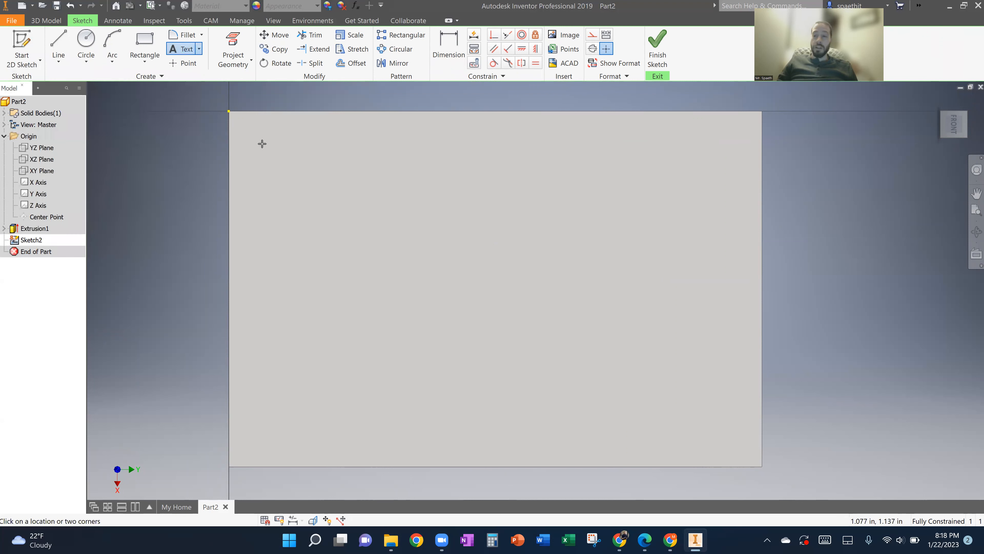
{"action": "left_click_drag", "start_coordinate": [577, 310], "coordinate": [734, 429]}
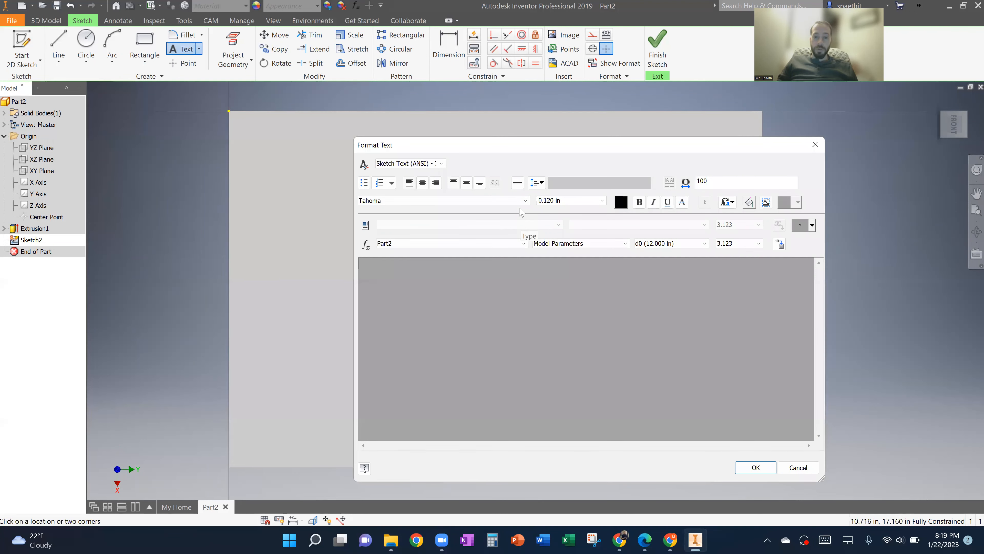
{"action": "left_click", "coordinate": [526, 200]}
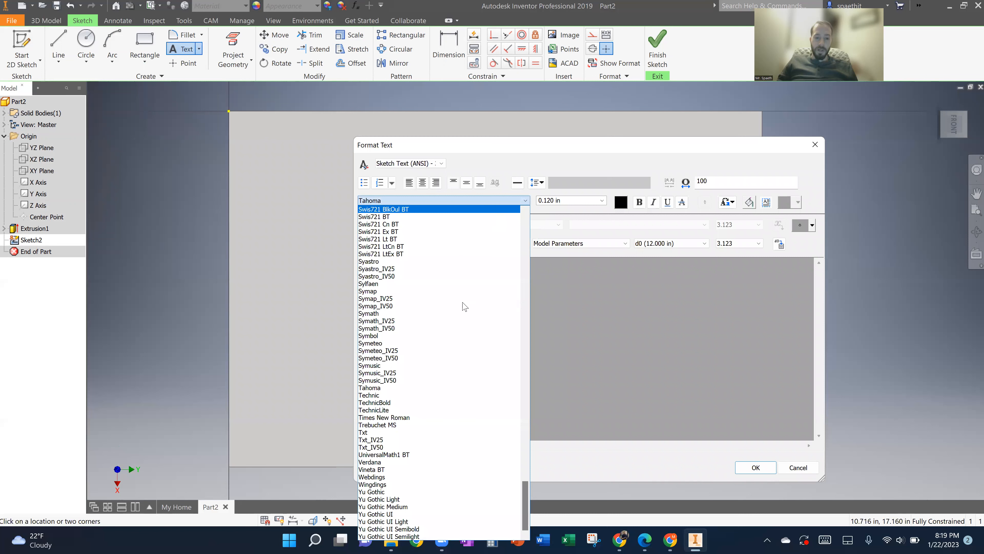
{"action": "scroll", "coordinate": [457, 407], "scroll_direction": "up", "scroll_amount": 6}
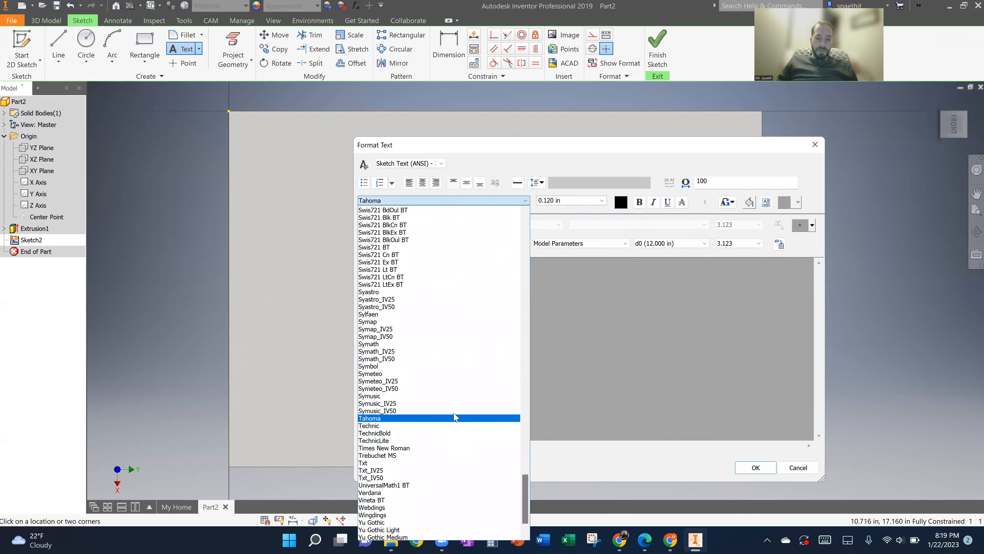
{"action": "scroll", "coordinate": [452, 432], "scroll_direction": "down", "scroll_amount": 4}
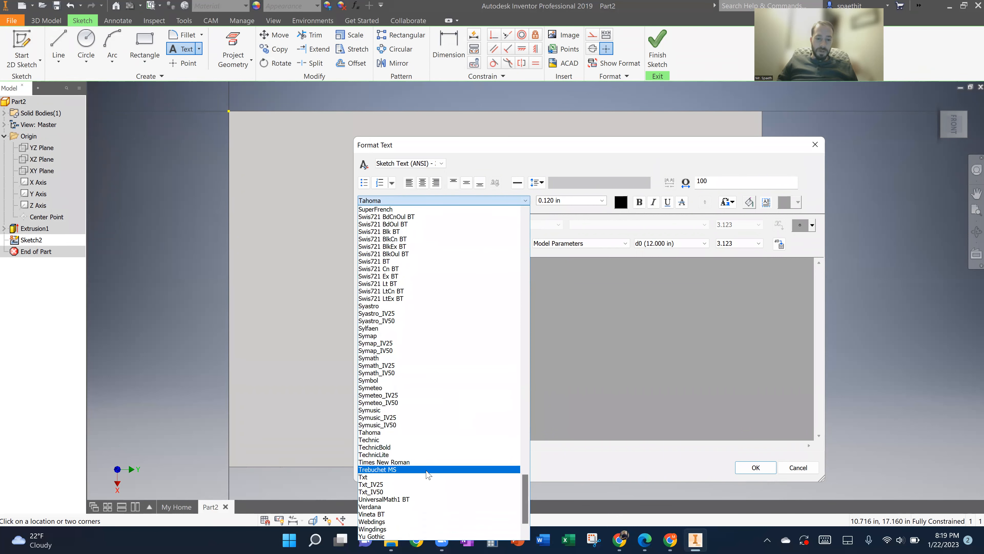
{"action": "left_click", "coordinate": [437, 462]}
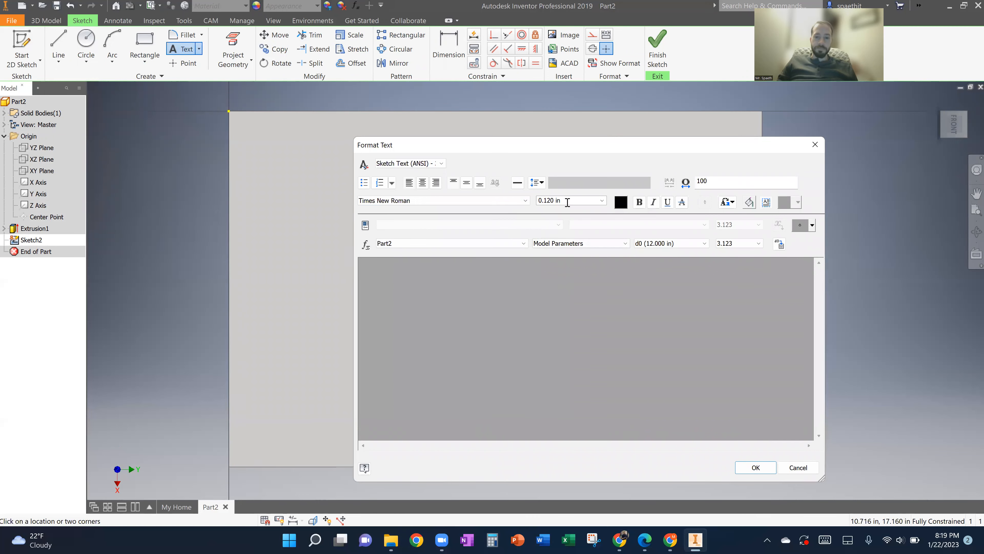
{"action": "left_click", "coordinate": [558, 200]}
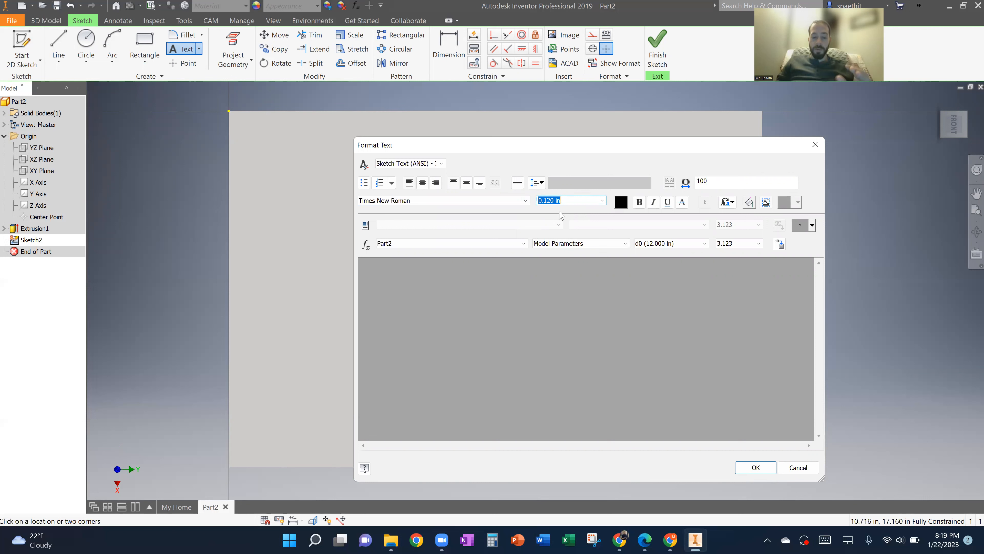
{"action": "type", "text": "3"}
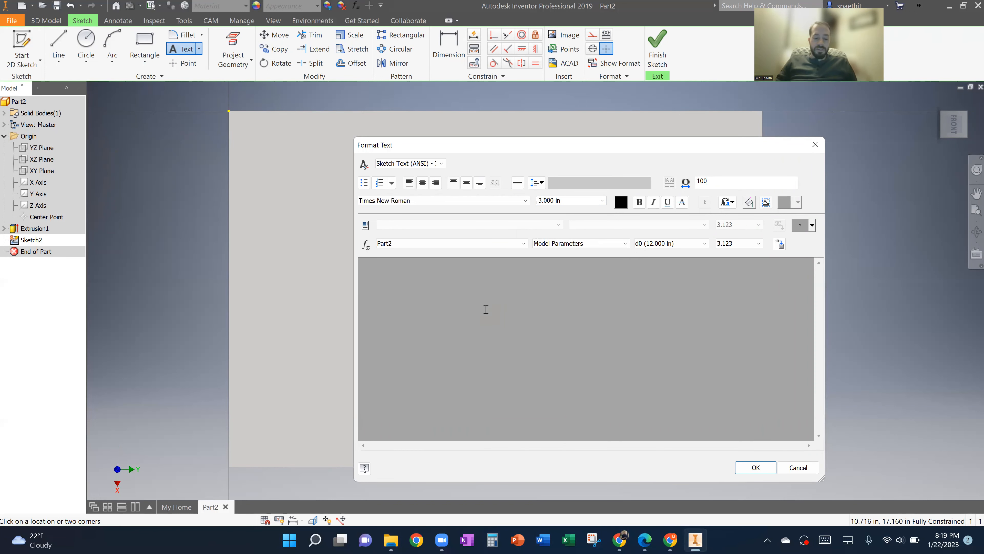
Step: Enter "Ora et Labora" as the sketch text and check its lines in the text editor
{"action": "type", "text": "O"}
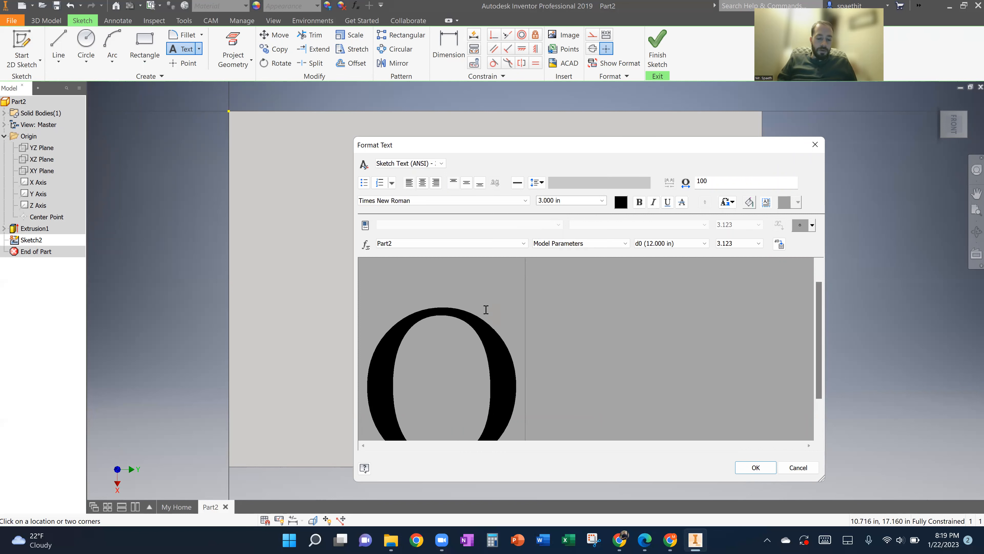
{"action": "type", "text": "ra et Lab"}
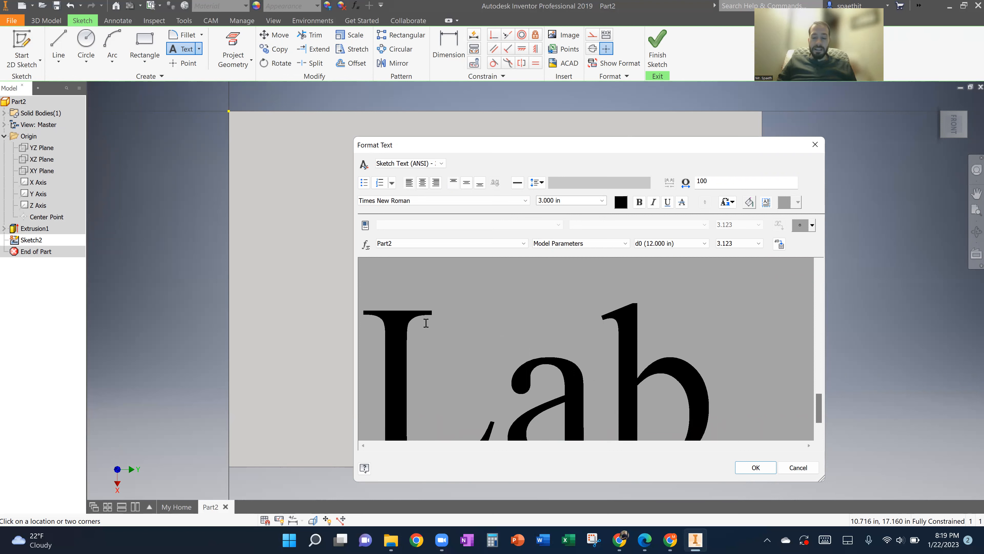
{"action": "scroll", "coordinate": [468, 383], "scroll_direction": "down", "scroll_amount": 3}
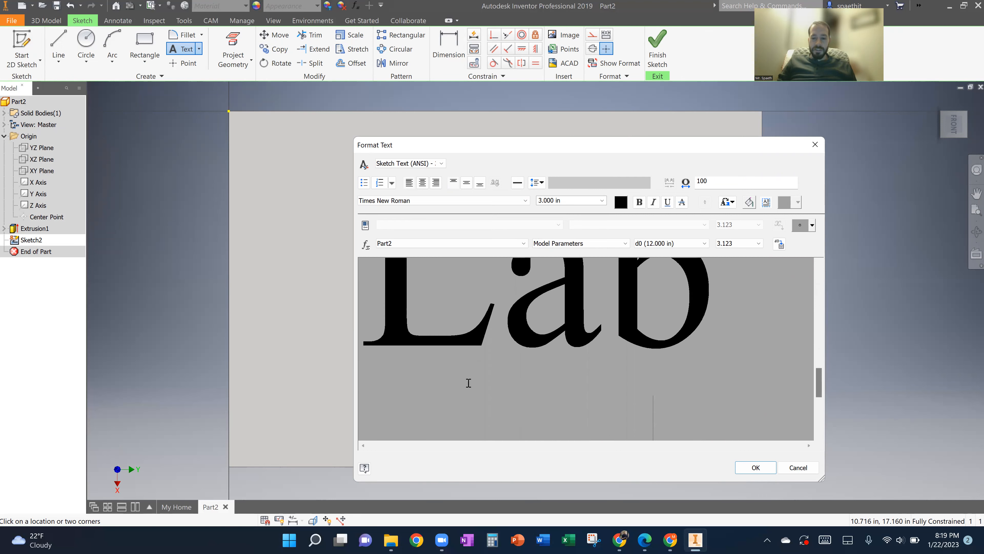
{"action": "scroll", "coordinate": [468, 383], "scroll_direction": "down", "scroll_amount": 2}
{"action": "scroll", "coordinate": [469, 382], "scroll_direction": "up", "scroll_amount": 2}
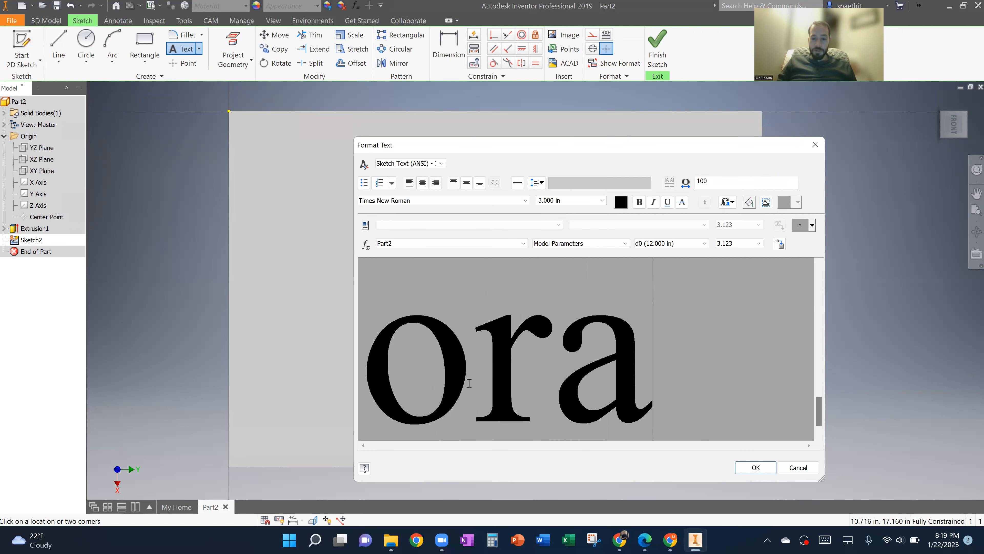
{"action": "scroll", "coordinate": [469, 382], "scroll_direction": "up", "scroll_amount": 5}
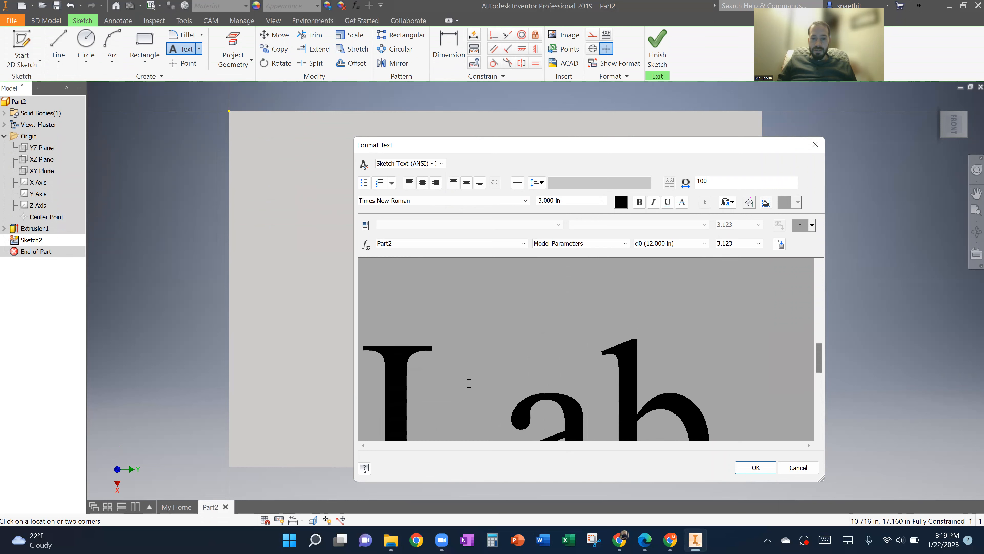
{"action": "scroll", "coordinate": [469, 382], "scroll_direction": "up", "scroll_amount": 5}
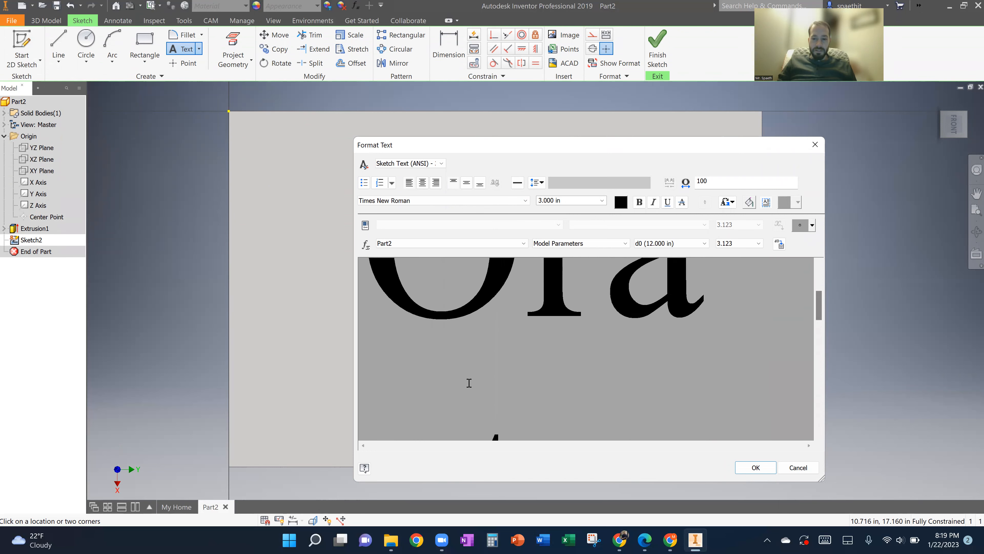
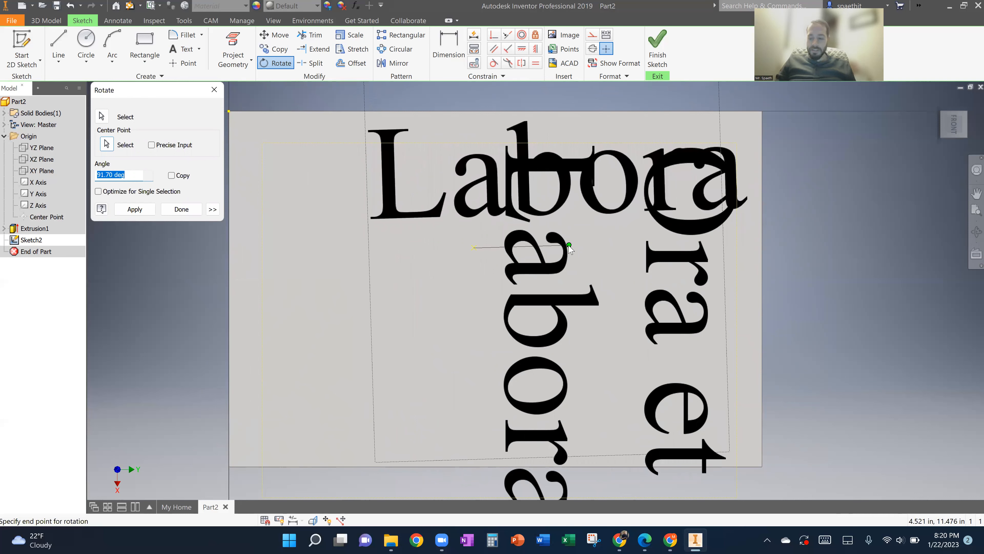
Step: Rotate the sketch text 90 degrees and move it so both lines lie on the plate
{"action": "type", "text": "90"}
{"action": "key", "text": "Return"}
{"action": "right_click", "coordinate": [515, 279]}
{"action": "left_click", "coordinate": [531, 278]}
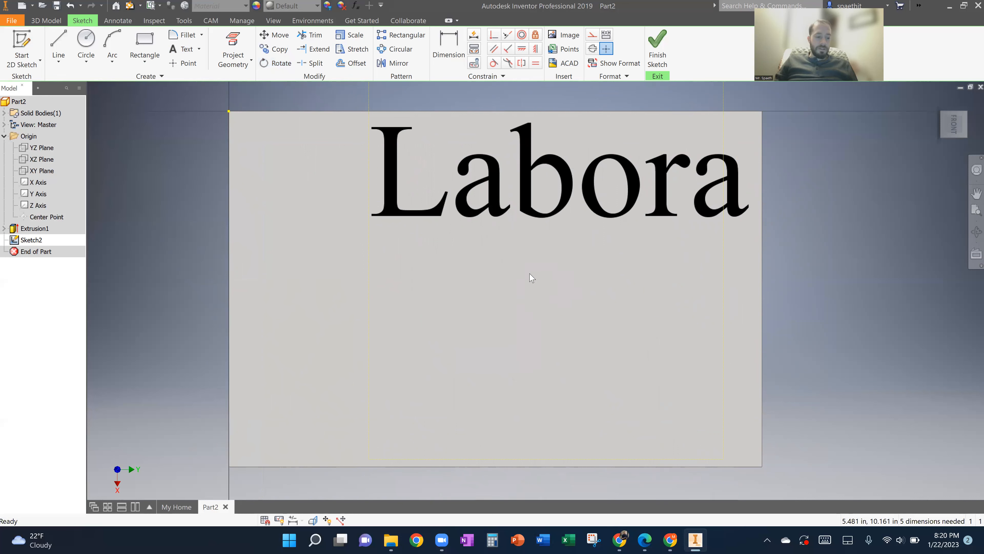
{"action": "left_click", "coordinate": [495, 209]}
{"action": "mouse_move", "coordinate": [495, 209]}
{"action": "left_mouse_down"}
{"action": "mouse_move", "coordinate": [463, 297]}
{"action": "mouse_move", "coordinate": [431, 348]}
{"action": "mouse_move", "coordinate": [487, 329]}
{"action": "mouse_move", "coordinate": [471, 336]}
{"action": "left_mouse_up"}
{"action": "left_click", "coordinate": [487, 329]}
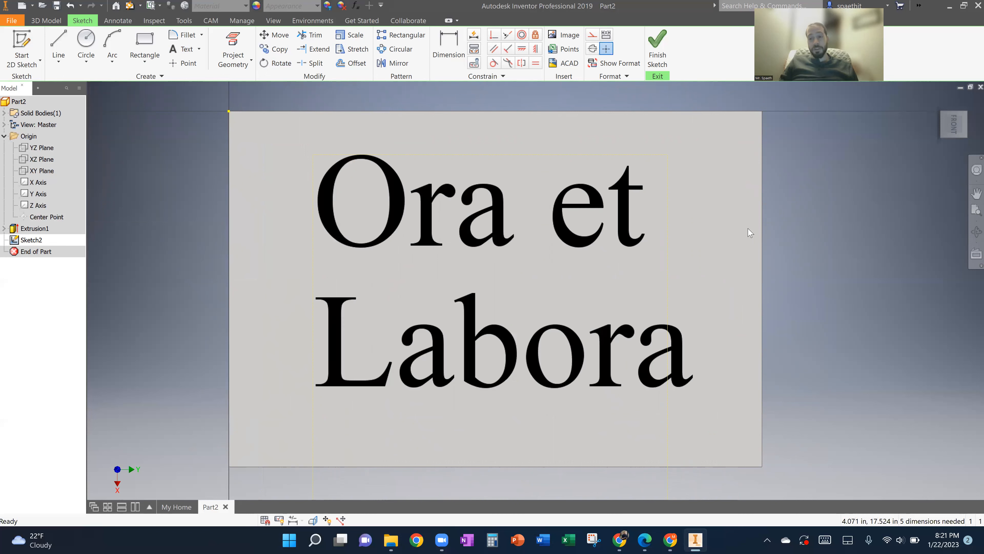
Step: Increase the height of the whole "Ora et Labora" text to slightly more than 3 in
{"action": "left_click", "coordinate": [497, 228]}
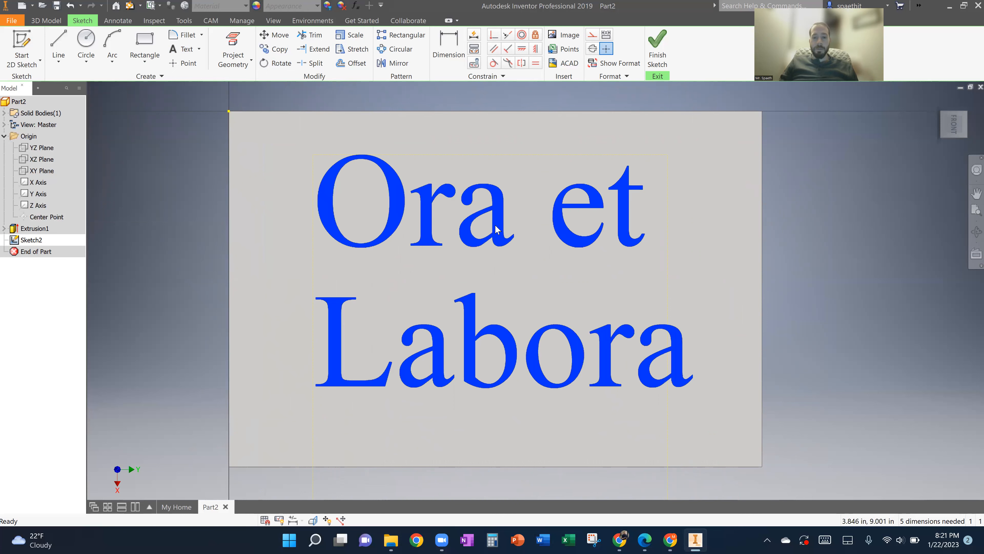
{"action": "double_click", "coordinate": [497, 229]}
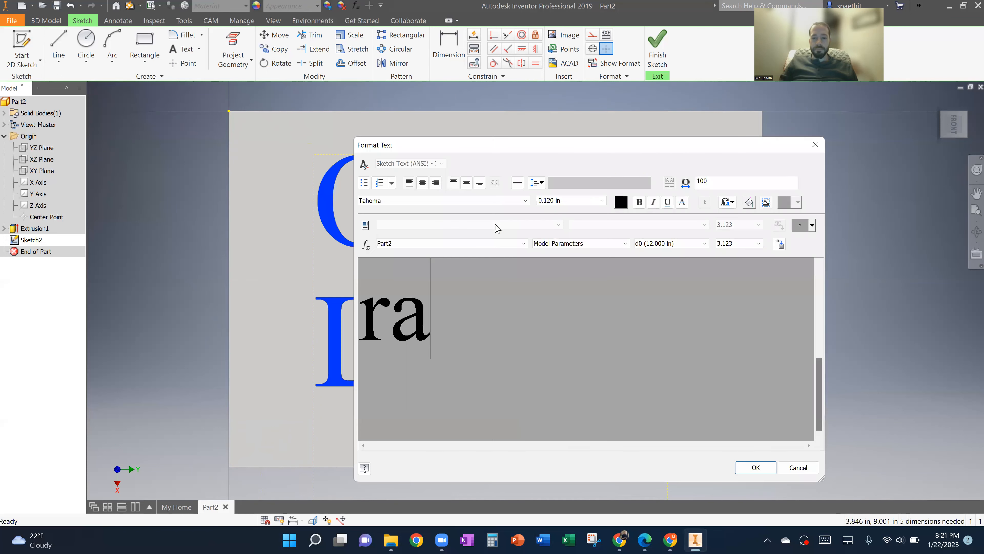
{"action": "left_click_drag", "start_coordinate": [431, 323], "coordinate": [392, 197]}
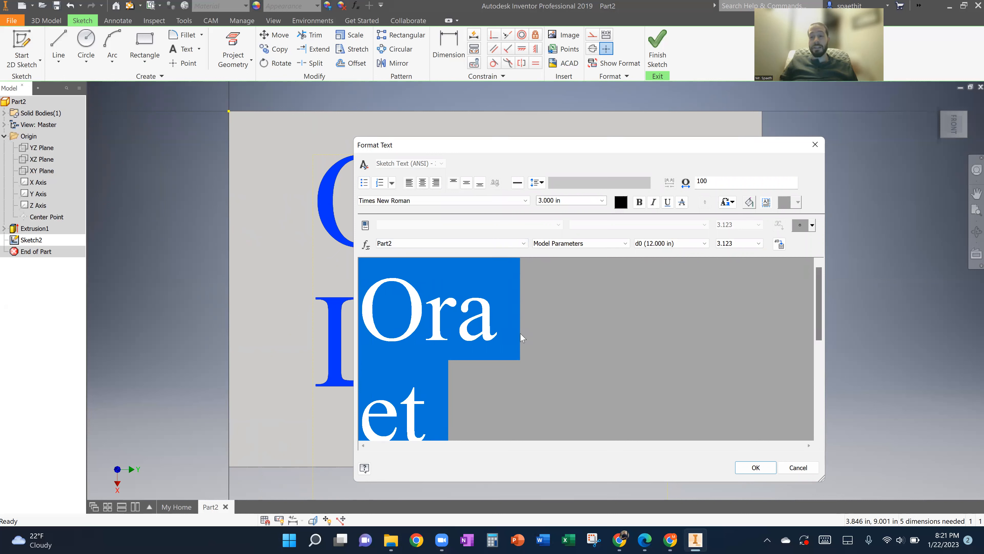
{"action": "left_click", "coordinate": [563, 203]}
{"action": "type", "text": "3."}
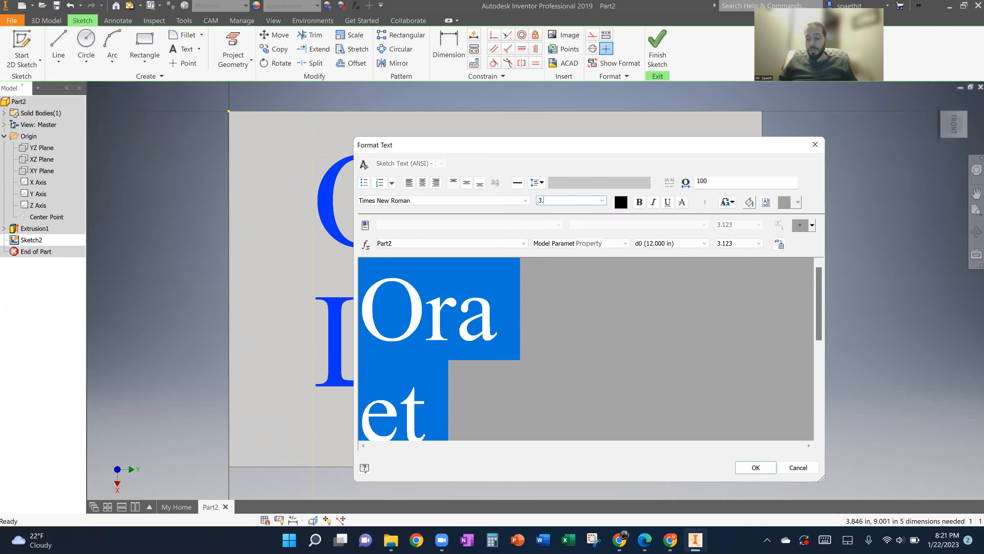
{"action": "key", "text": "Return"}
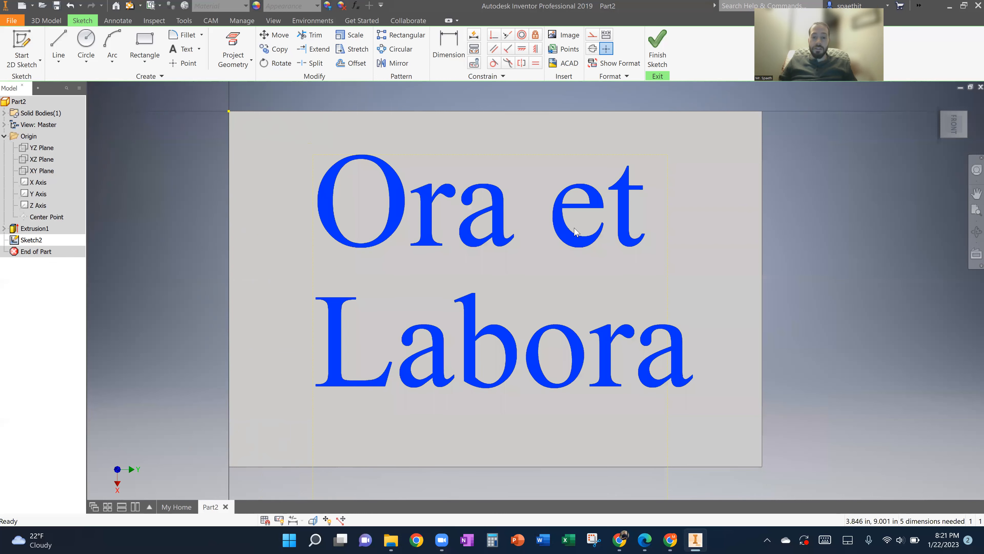
Step: Widen the text box so "Ora et" fits on one line, and move the text to the middle of the plate
{"action": "scroll", "coordinate": [531, 238], "scroll_direction": "down", "scroll_amount": 2}
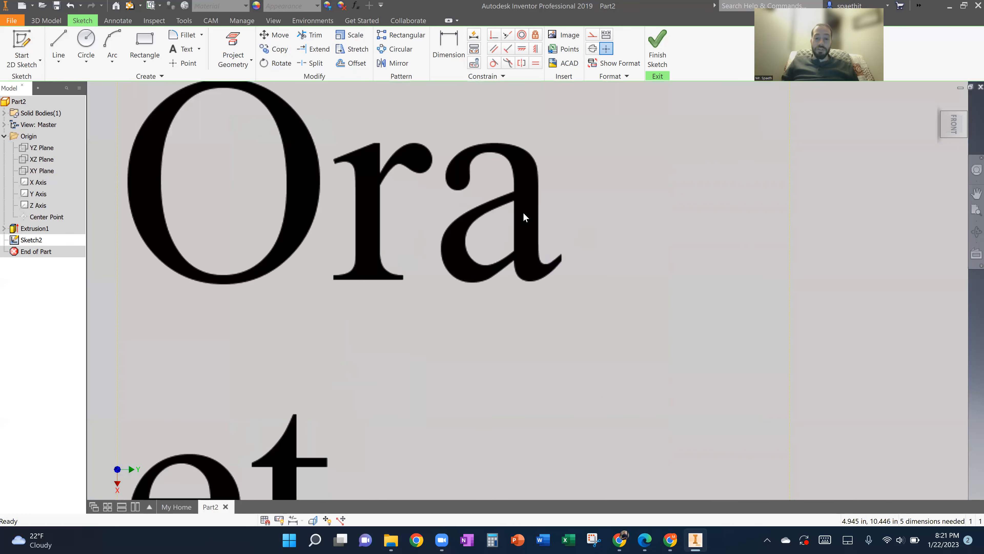
{"action": "scroll", "coordinate": [534, 231], "scroll_direction": "up", "scroll_amount": 6}
{"action": "scroll", "coordinate": [535, 233], "scroll_direction": "down", "scroll_amount": 4}
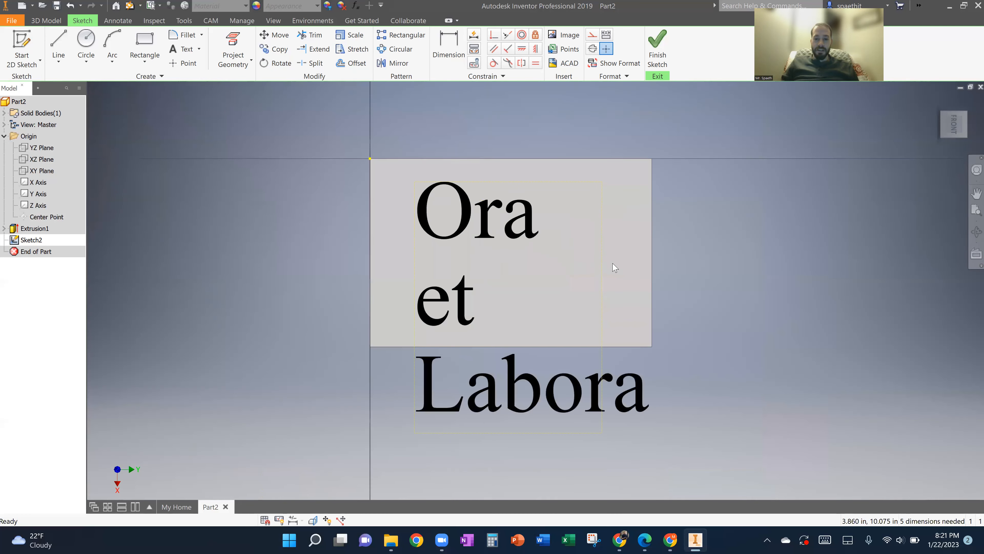
{"action": "left_click_drag", "start_coordinate": [627, 267], "coordinate": [644, 274]}
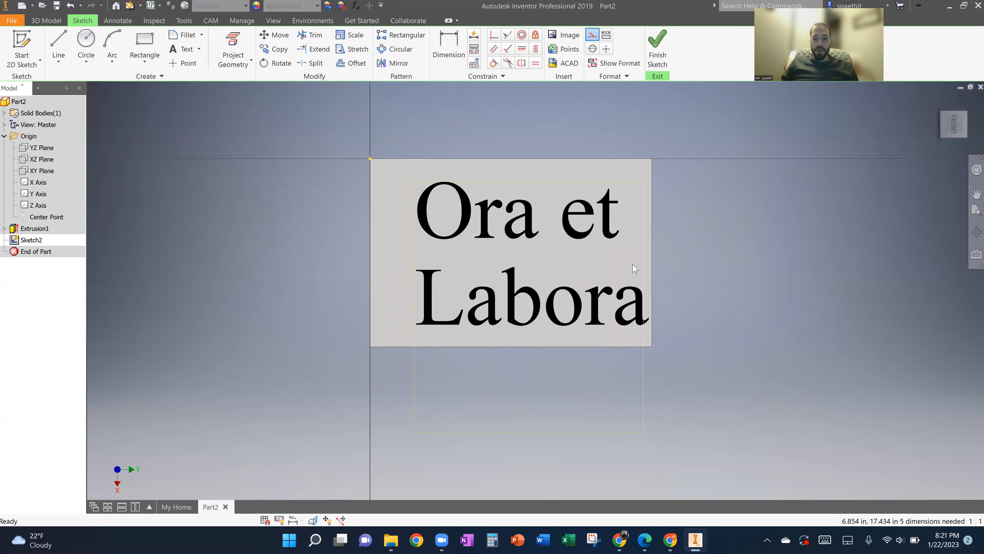
{"action": "left_click_drag", "start_coordinate": [531, 225], "coordinate": [514, 220]}
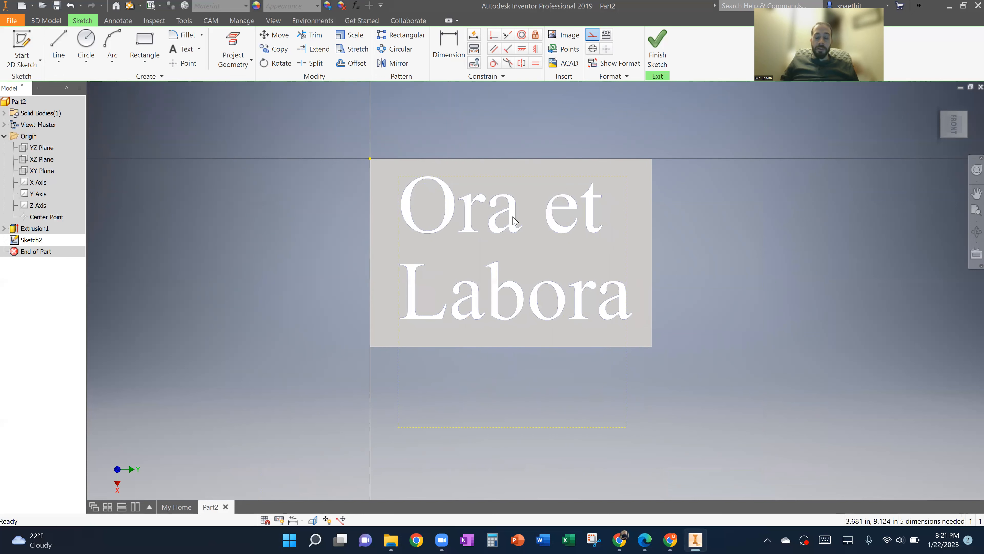
Step: Reopen the sketch text and try to set its height to 3.5 in
{"action": "double_click", "coordinate": [514, 219]}
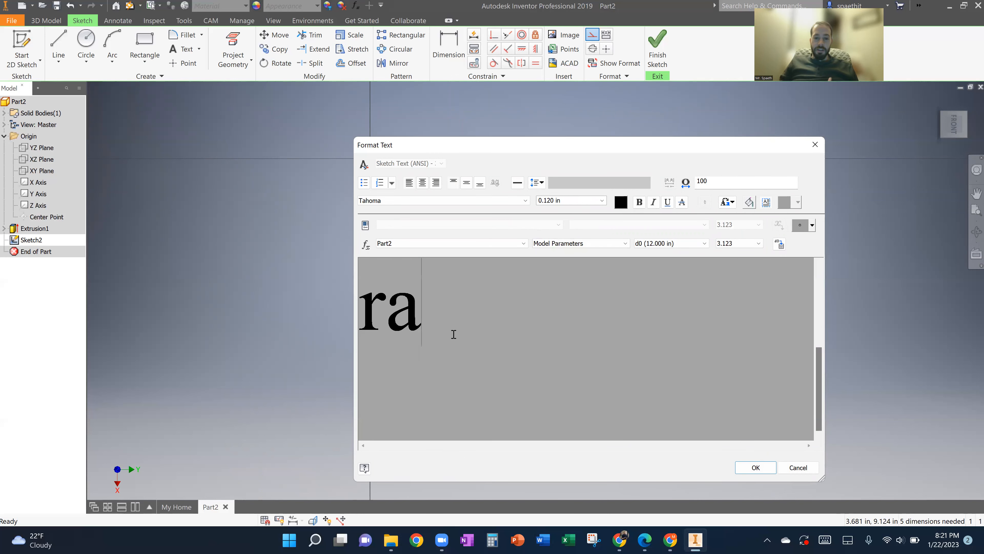
{"action": "triple_click", "coordinate": [560, 200]}
{"action": "type", "text": "3.5"}
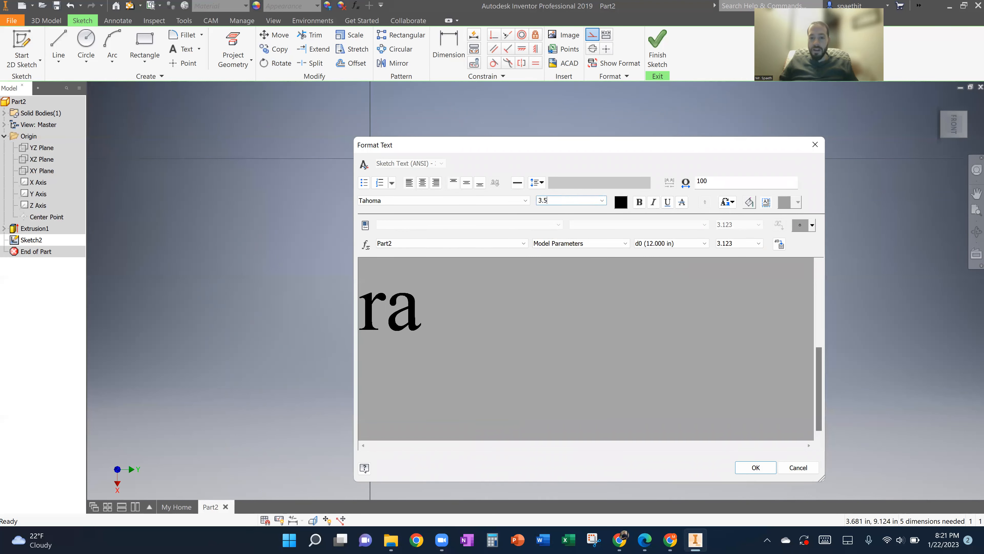
{"action": "left_click", "coordinate": [582, 310]}
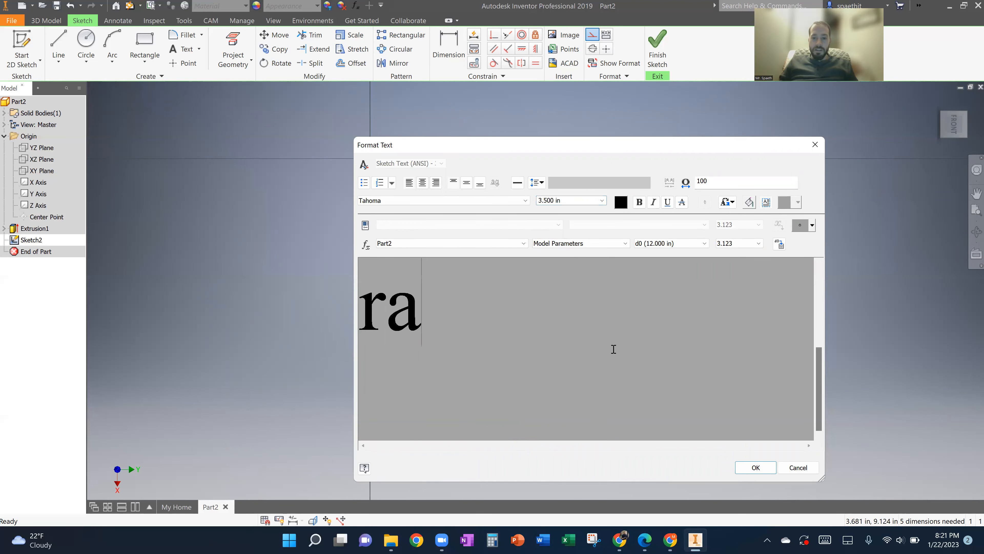
{"action": "left_click", "coordinate": [755, 467]}
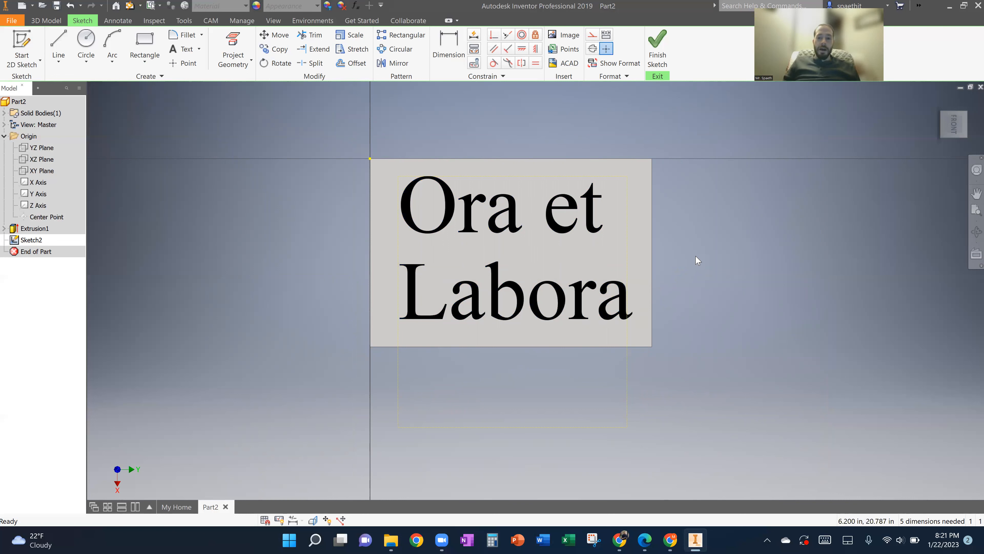
Step: Finish the sketch and cut the "Ora et Labora" text 0.25 in deep into the plate with Extrude
{"action": "left_click", "coordinate": [655, 54]}
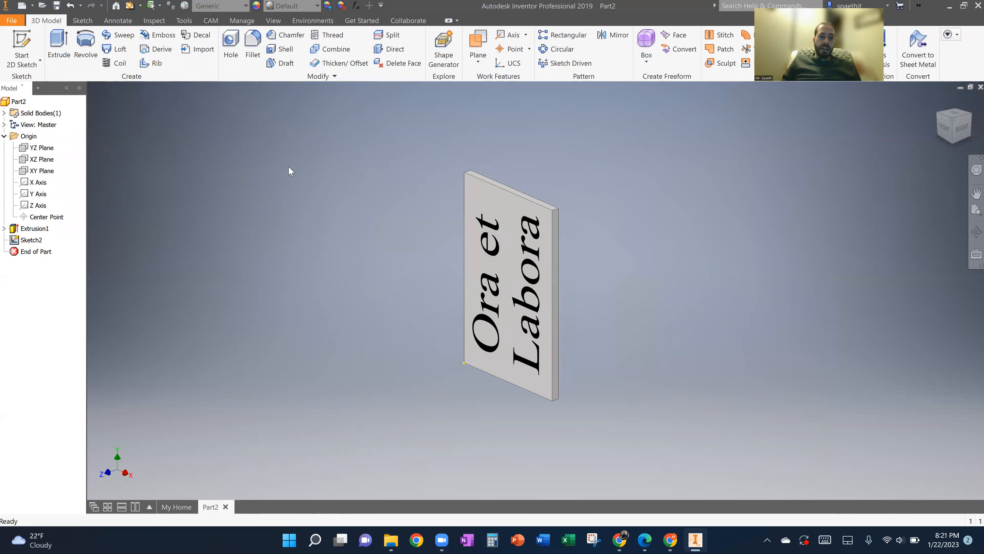
{"action": "left_click", "coordinate": [66, 57]}
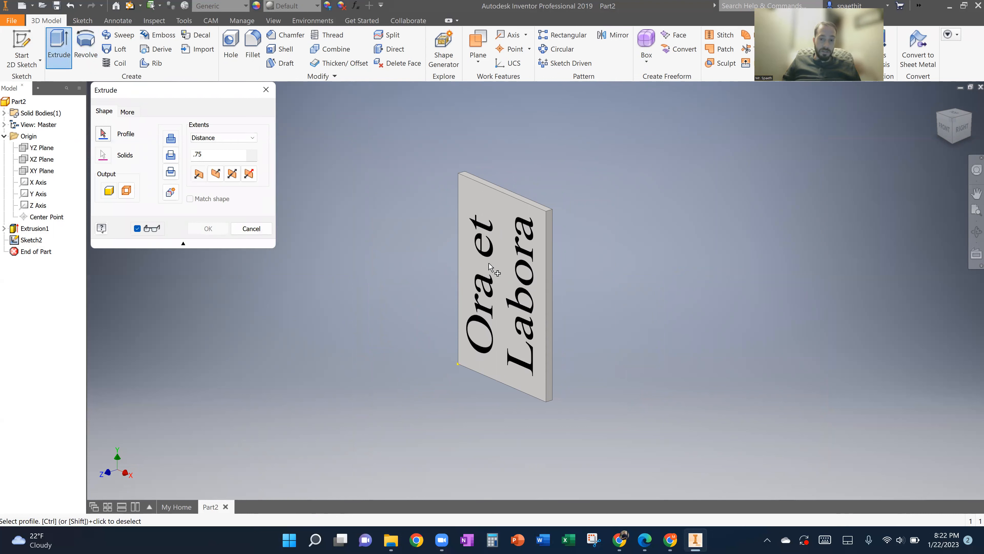
{"action": "left_click", "coordinate": [496, 252]}
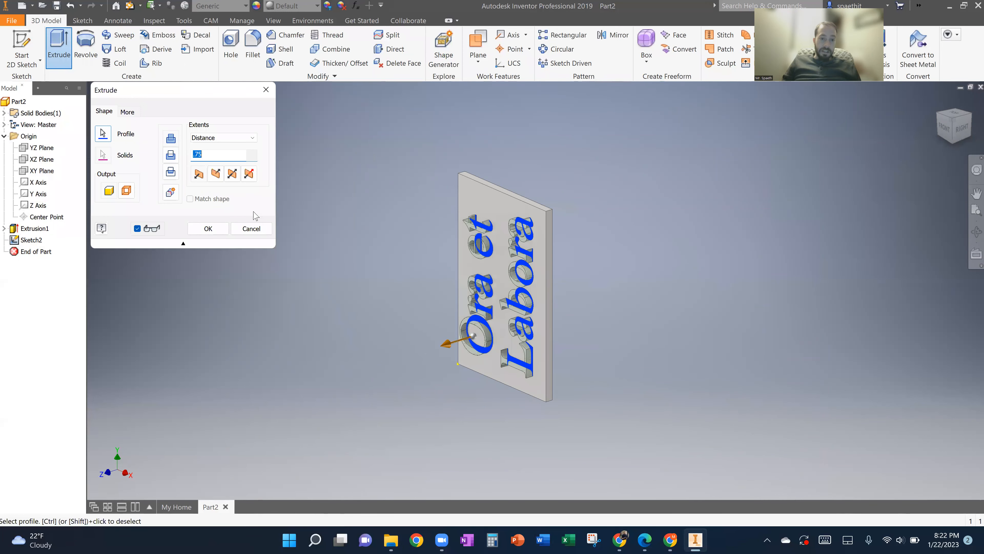
{"action": "scroll", "coordinate": [502, 259], "scroll_direction": "down", "scroll_amount": 3}
{"action": "scroll", "coordinate": [505, 269], "scroll_direction": "up", "scroll_amount": 2}
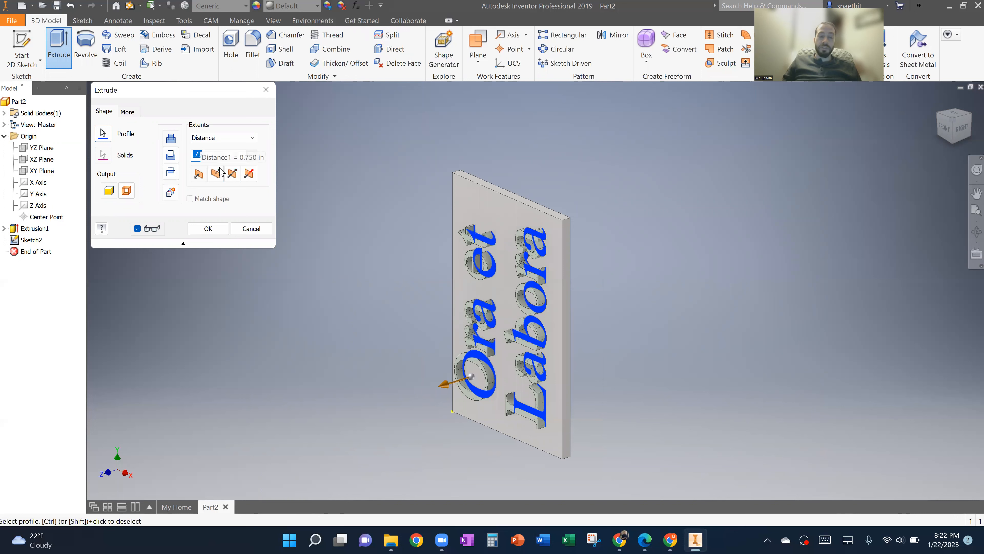
{"action": "left_click", "coordinate": [215, 177]}
{"action": "double_click", "coordinate": [215, 155]}
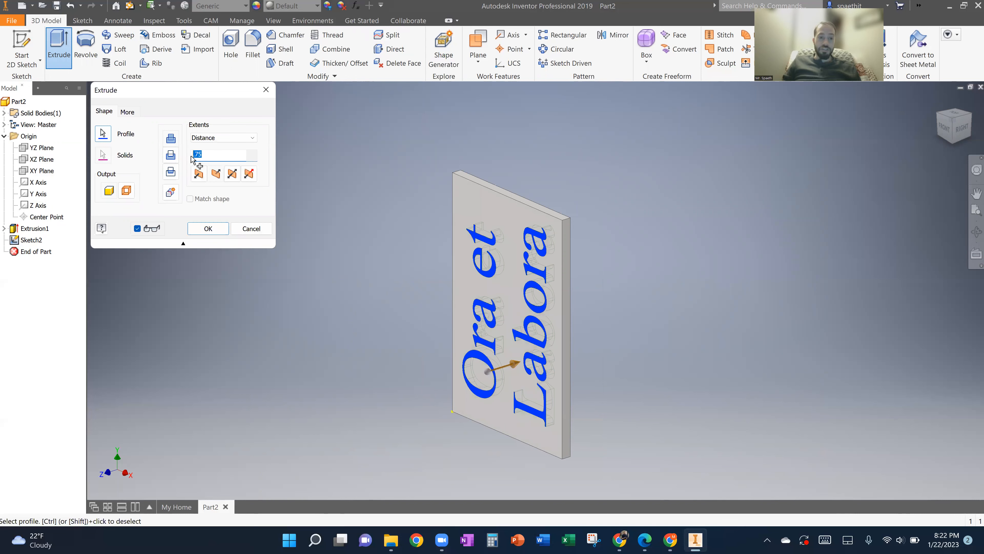
{"action": "type", "text": ".25"}
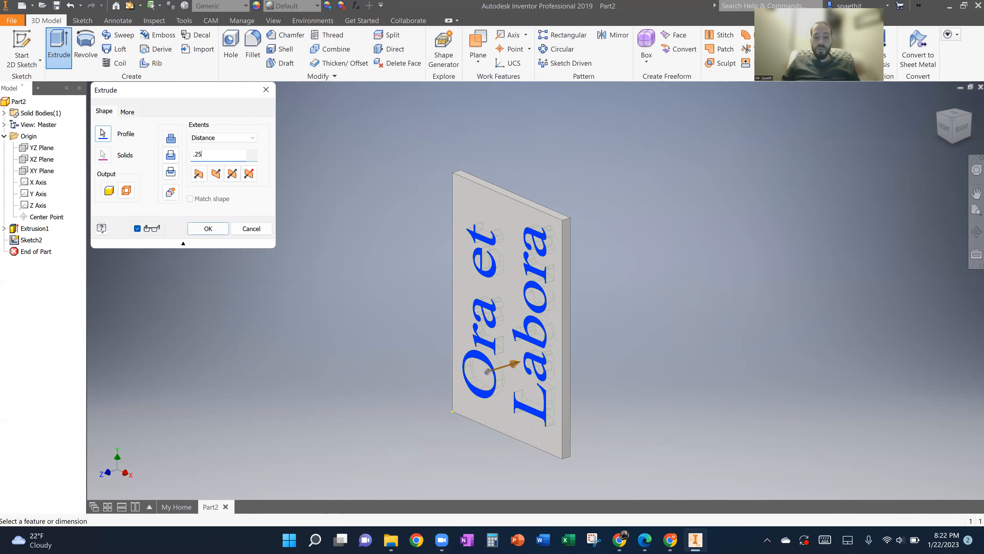
{"action": "key", "text": "Return"}
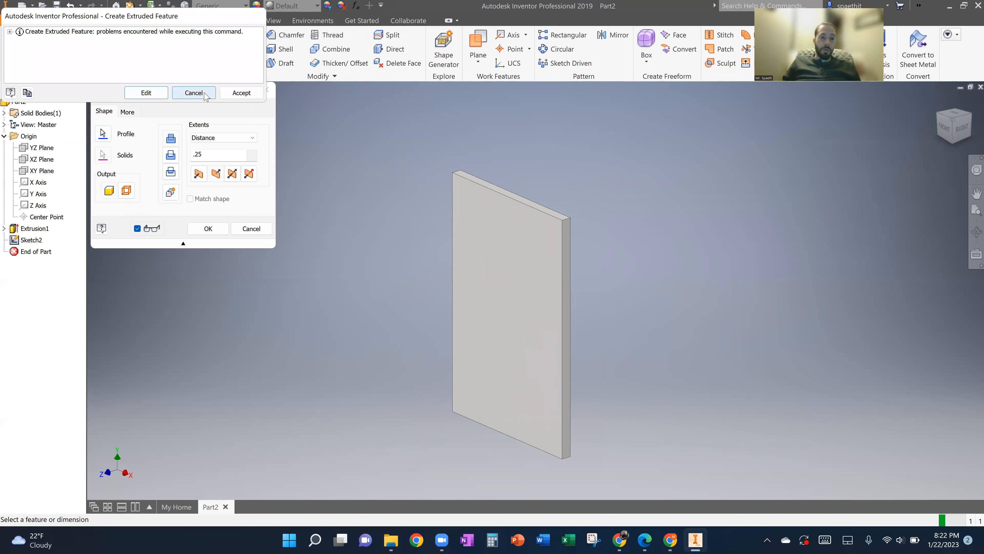
{"action": "left_click", "coordinate": [193, 93]}
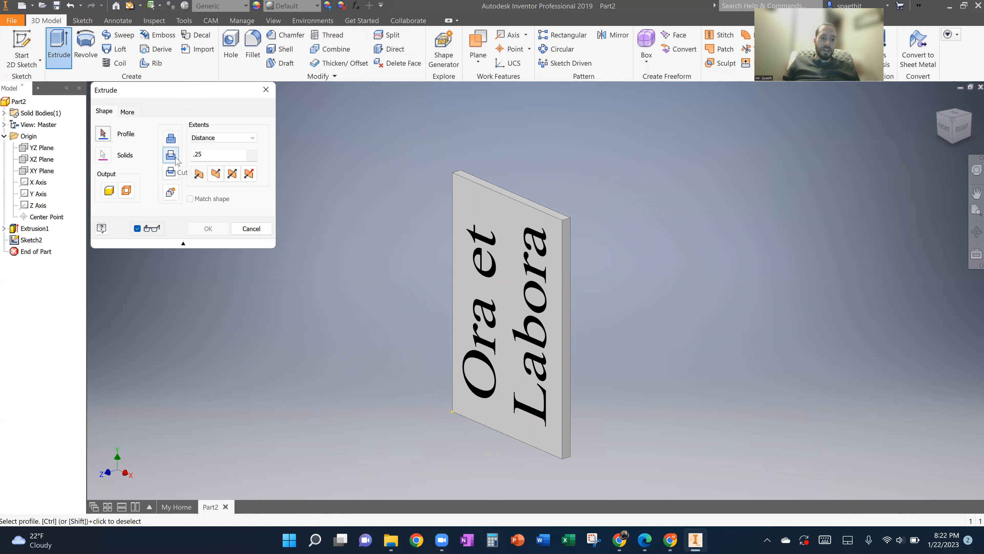
{"action": "left_click", "coordinate": [494, 277]}
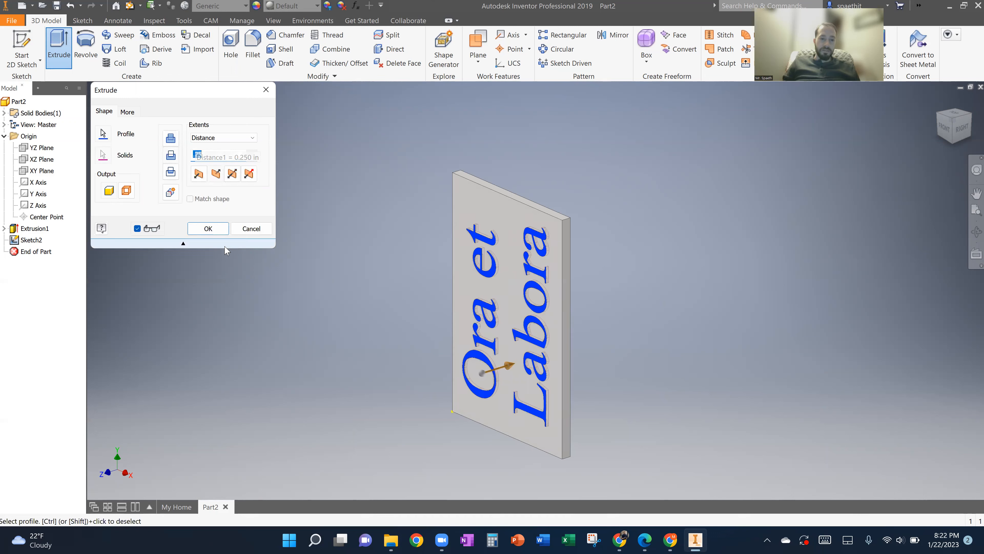
{"action": "left_click", "coordinate": [210, 231]}
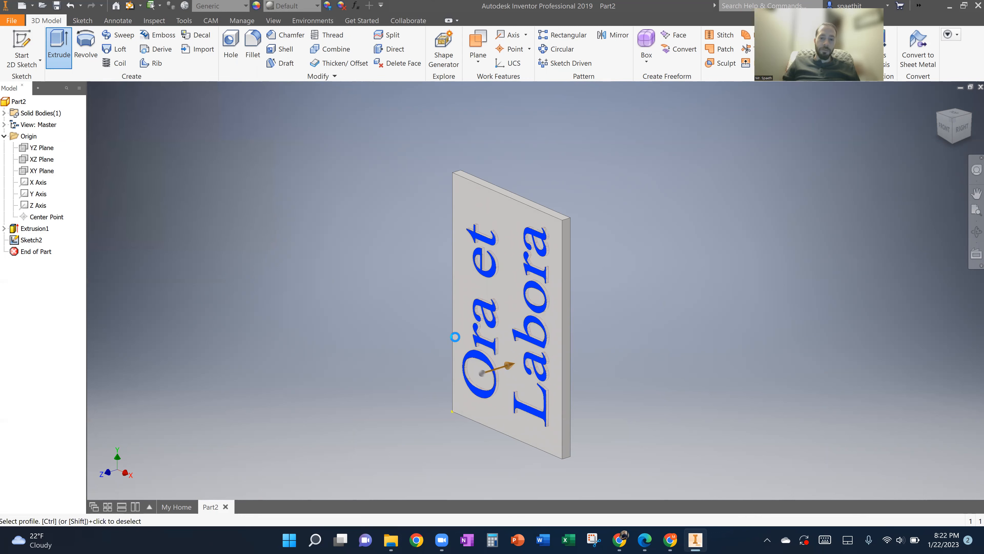
Step: Examine the engraved lettering on the plate up close and as a whole
{"action": "scroll", "coordinate": [516, 370], "scroll_direction": "down", "scroll_amount": 5}
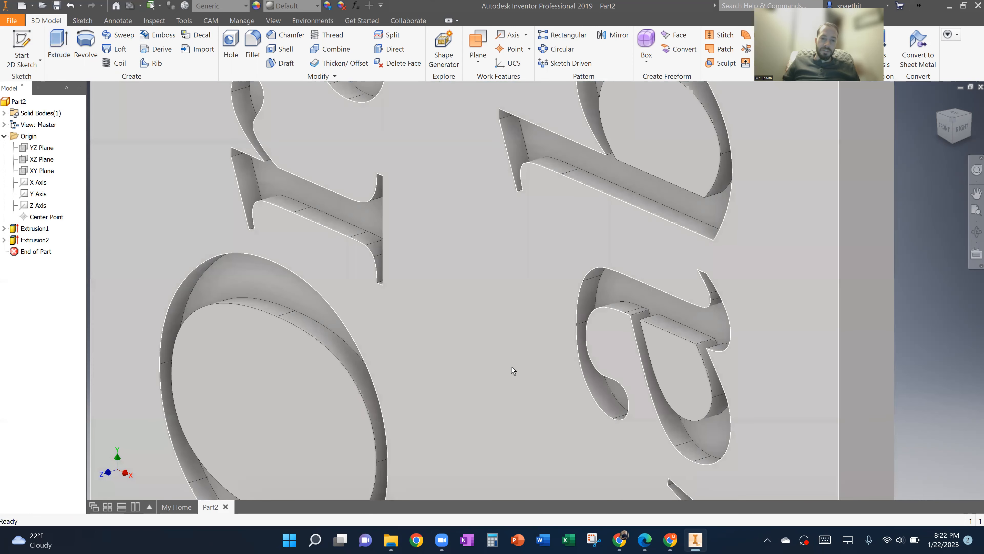
{"action": "scroll", "coordinate": [513, 371], "scroll_direction": "up", "scroll_amount": 5}
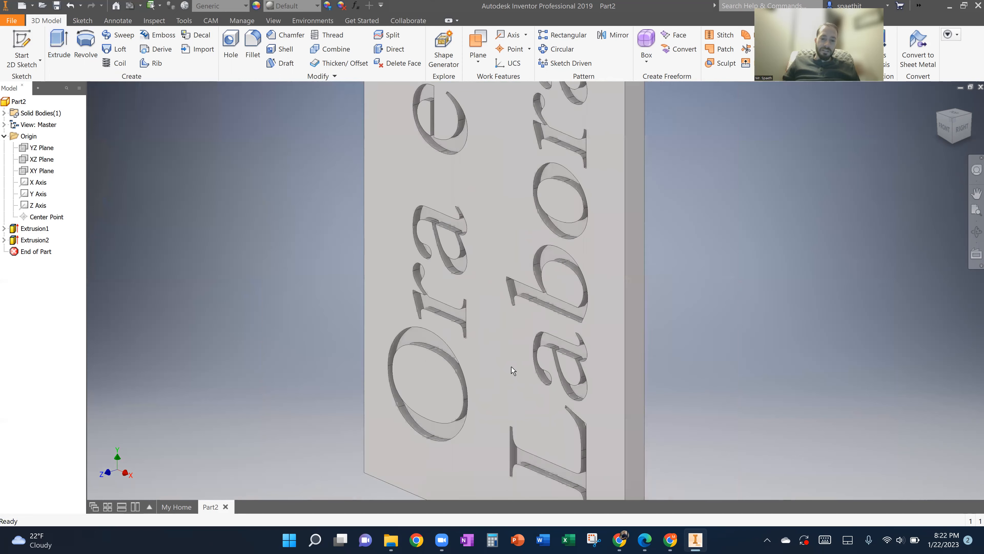
{"action": "scroll", "coordinate": [513, 370], "scroll_direction": "down", "scroll_amount": 3}
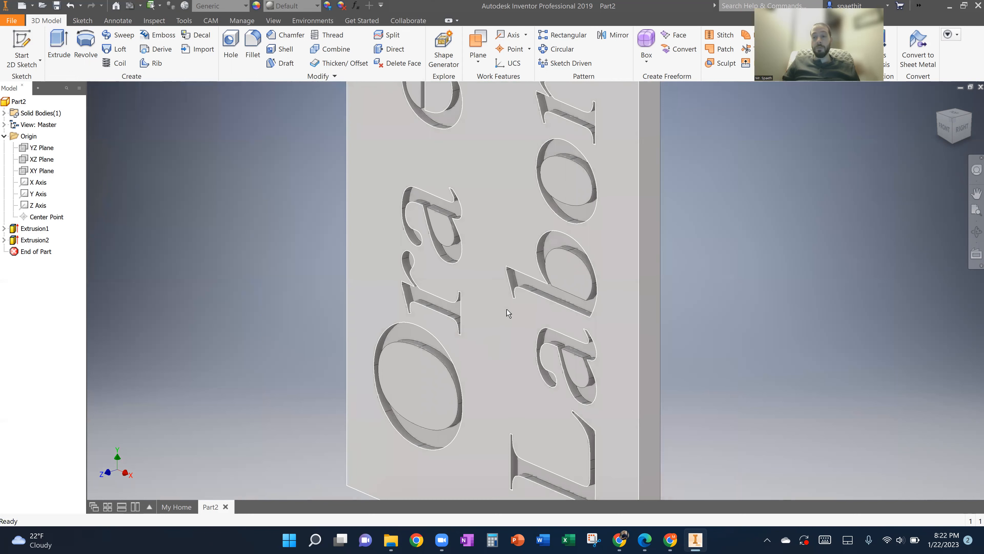
{"action": "mouse_move", "coordinate": [525, 330]}
{"action": "scroll", "coordinate": [501, 323], "scroll_direction": "up", "scroll_amount": 2}
{"action": "scroll", "coordinate": [502, 324], "scroll_direction": "down", "scroll_amount": 5}
{"action": "scroll", "coordinate": [502, 324], "scroll_direction": "up", "scroll_amount": 5}
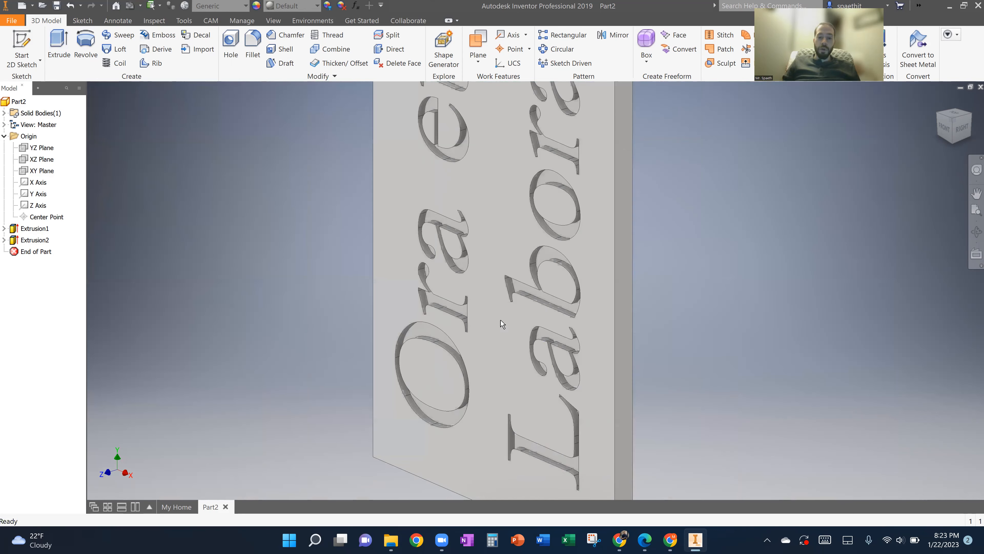
{"action": "scroll", "coordinate": [503, 324], "scroll_direction": "down", "scroll_amount": 3}
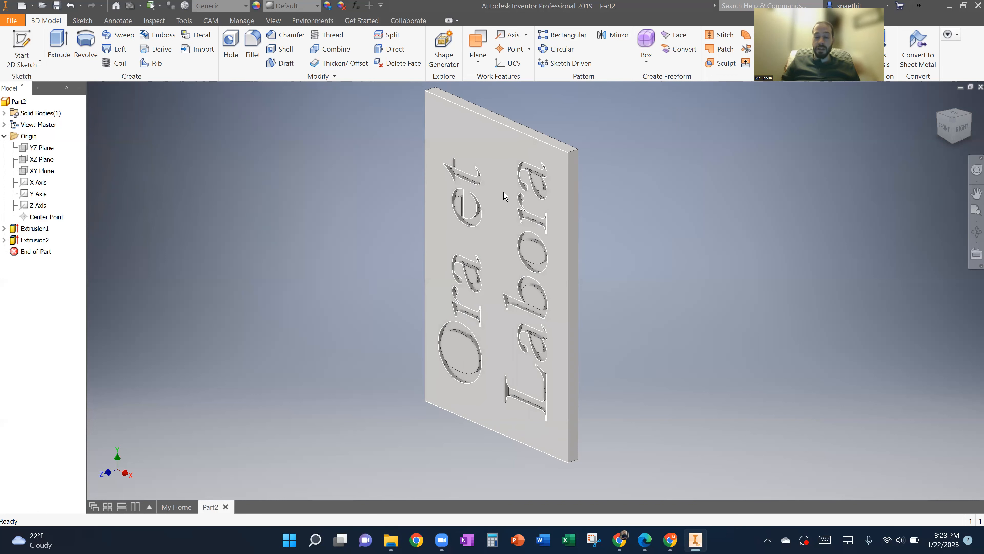
{"action": "mouse_move", "coordinate": [504, 211]}
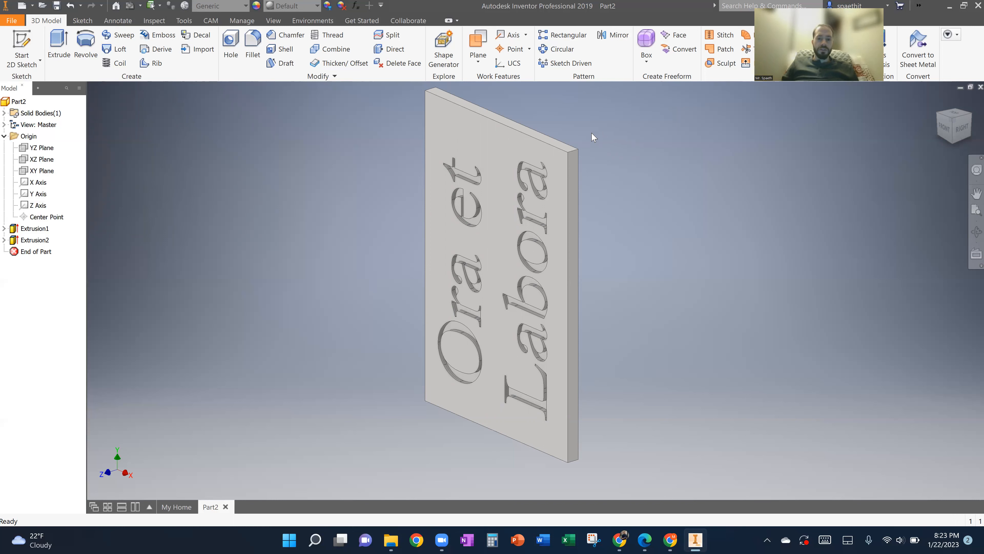
Step: Undo the text cut and the sketch exit so the text sketch is open for editing again
{"action": "key", "text": "ctrl+z"}
{"action": "key", "text": "ctrl+z"}
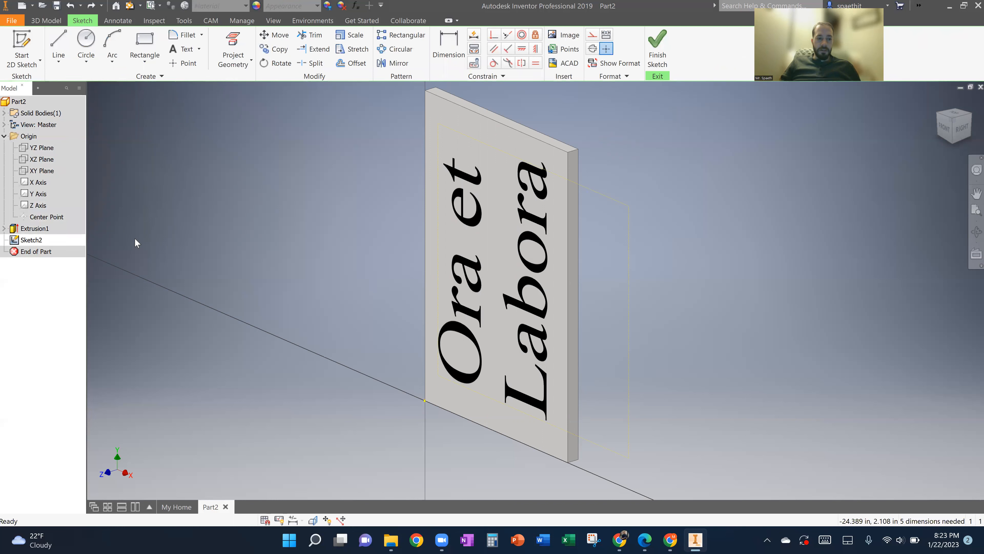
{"action": "left_click", "coordinate": [35, 240]}
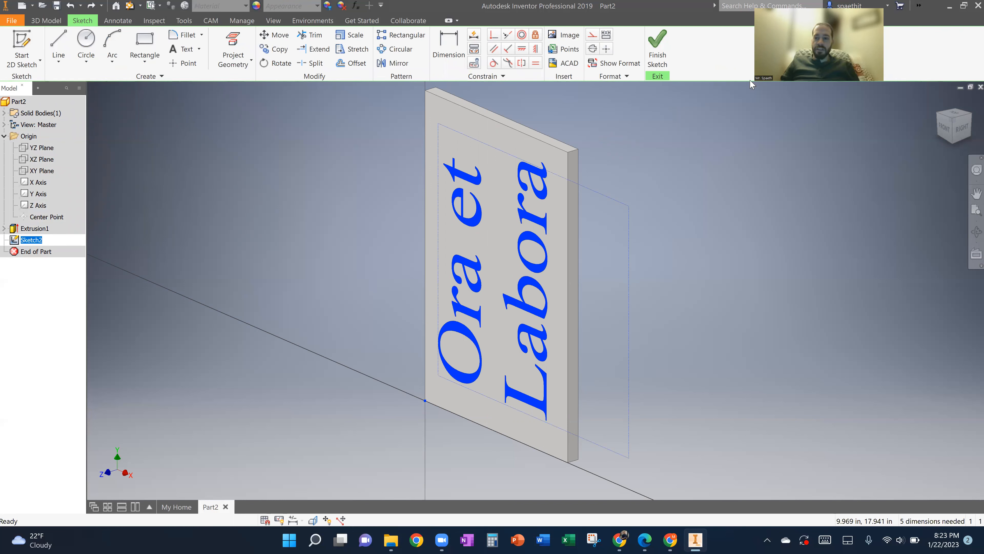
Step: Sketch a four-line border around the text, about 16 in wide and 11 in high, just inside the plate edges
{"action": "left_click", "coordinate": [947, 137]}
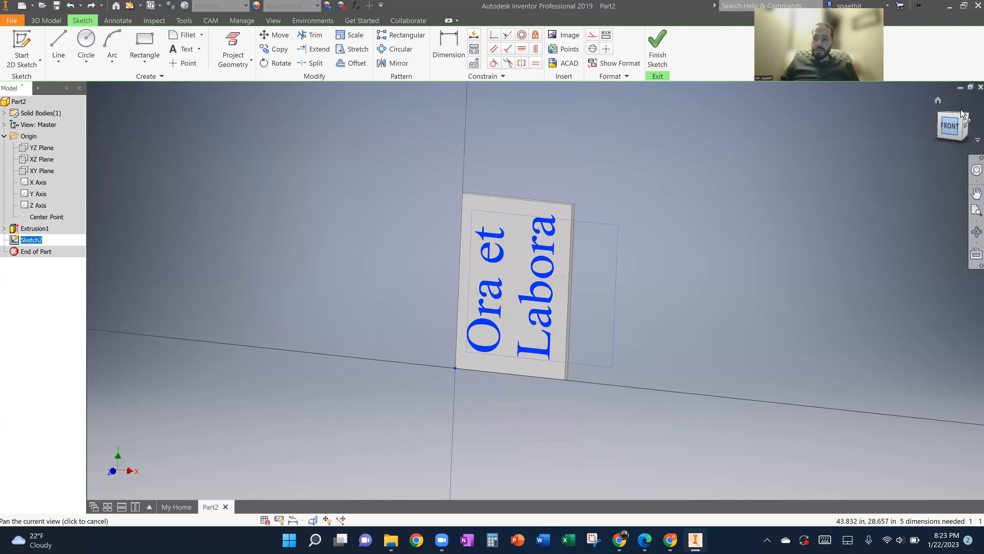
{"action": "left_click", "coordinate": [968, 104]}
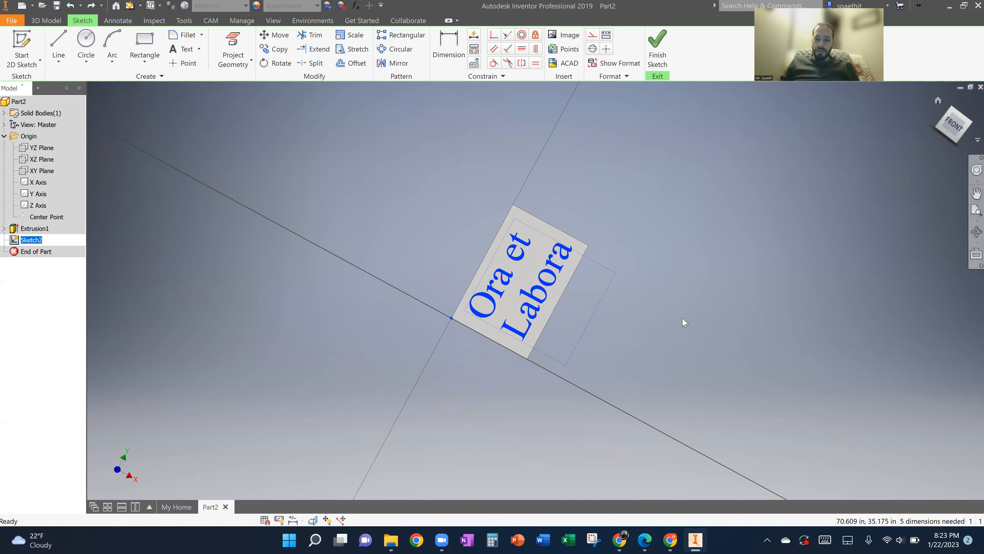
{"action": "scroll", "coordinate": [548, 294], "scroll_direction": "up", "scroll_amount": 4}
{"action": "middle_click_drag", "start_coordinate": [547, 247], "coordinate": [533, 293]}
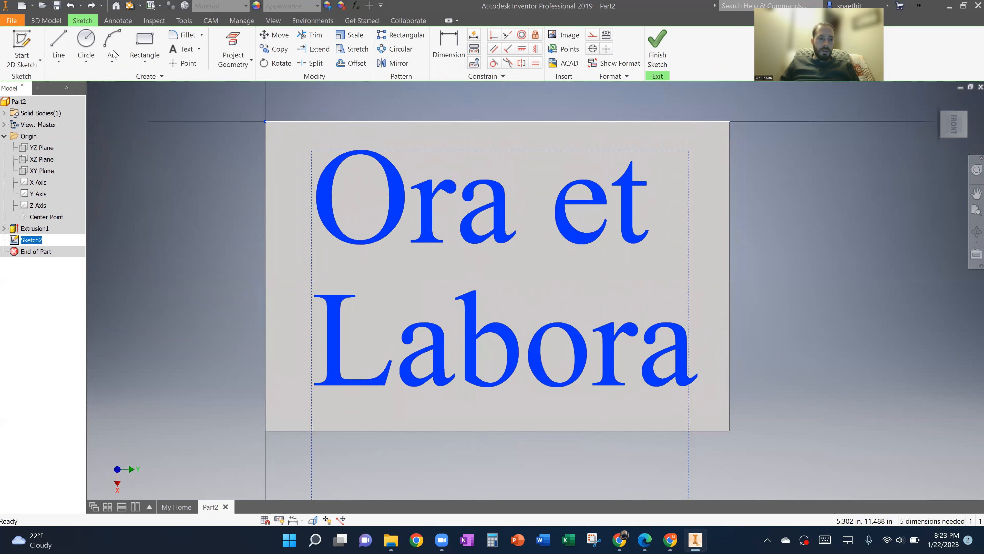
{"action": "left_click", "coordinate": [68, 41]}
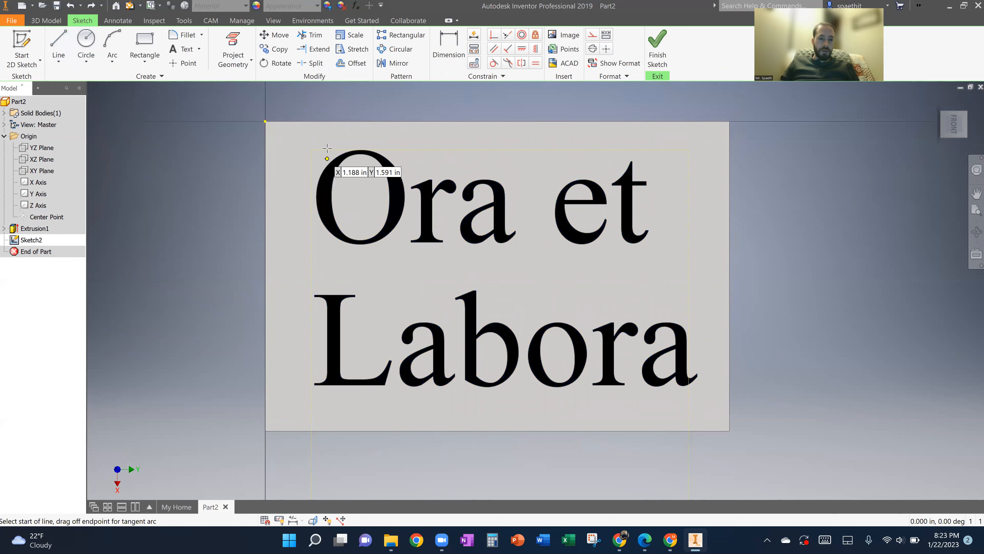
{"action": "left_click", "coordinate": [292, 133]}
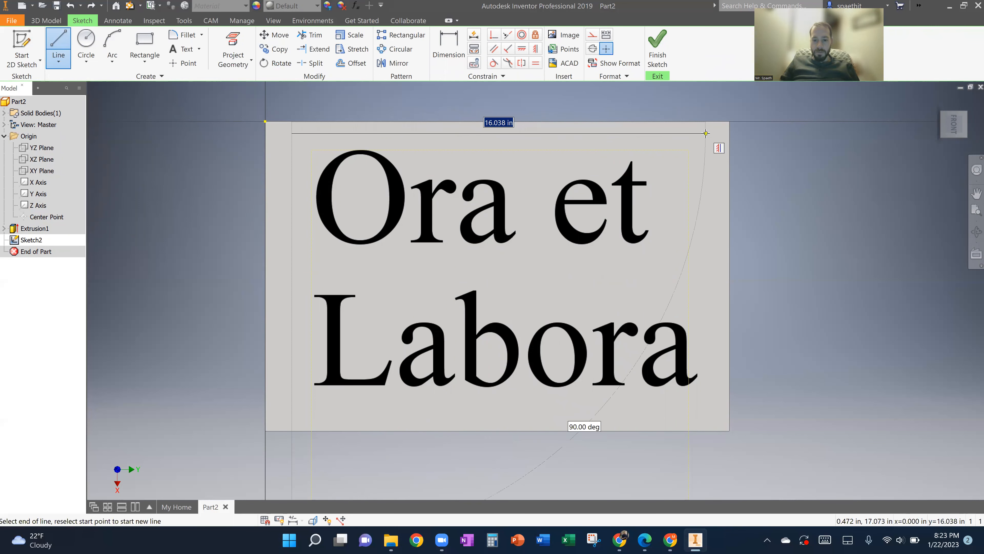
{"action": "left_click", "coordinate": [703, 136]}
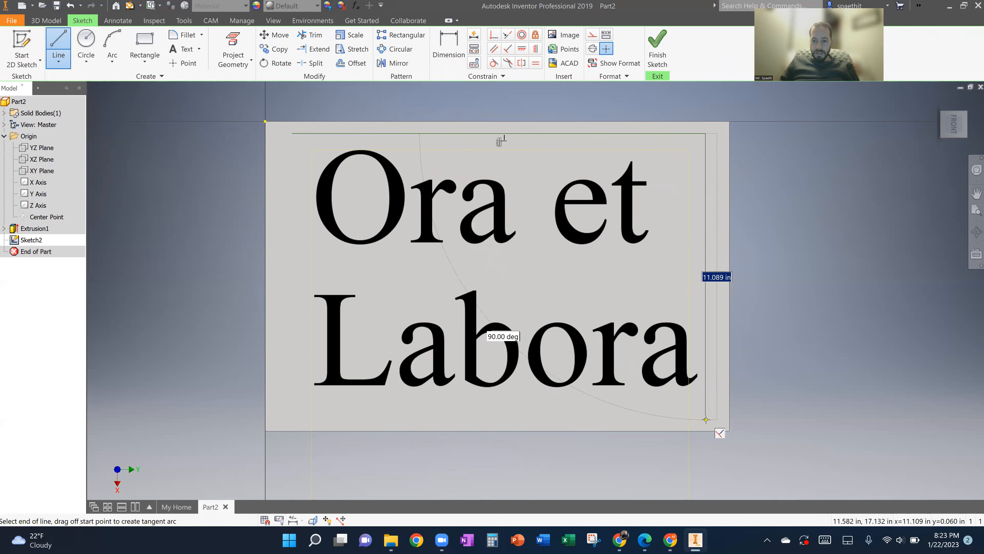
{"action": "left_click", "coordinate": [705, 419]}
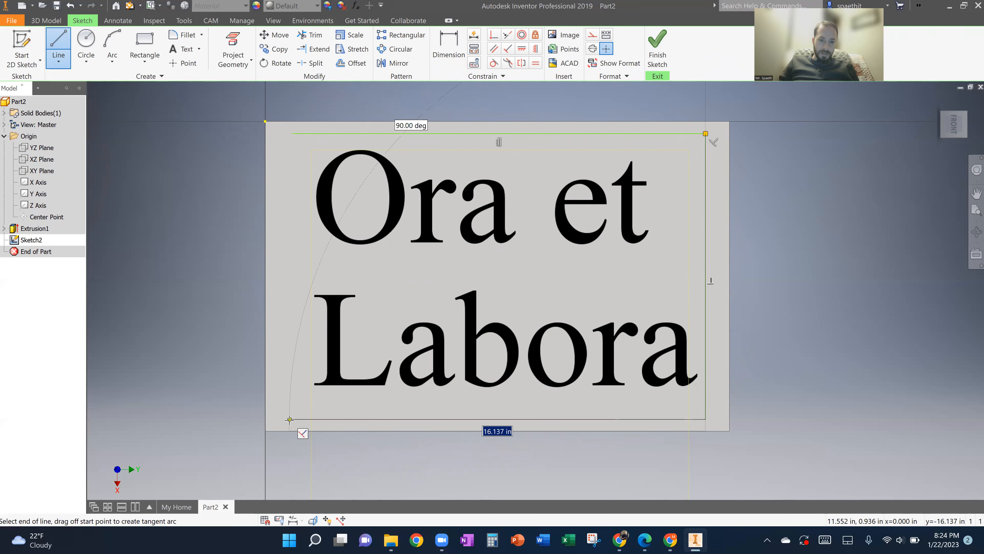
{"action": "left_click", "coordinate": [290, 420]}
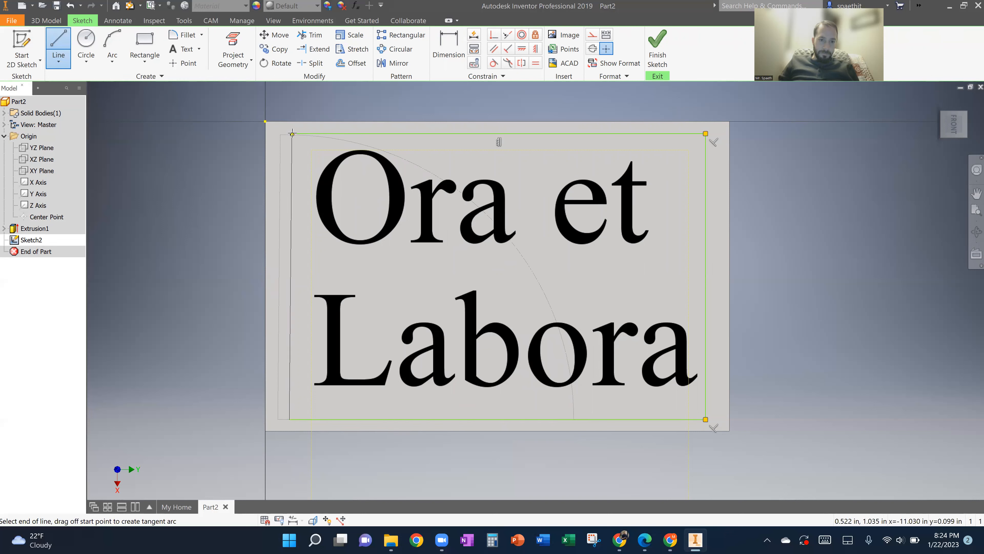
{"action": "left_click", "coordinate": [292, 133]}
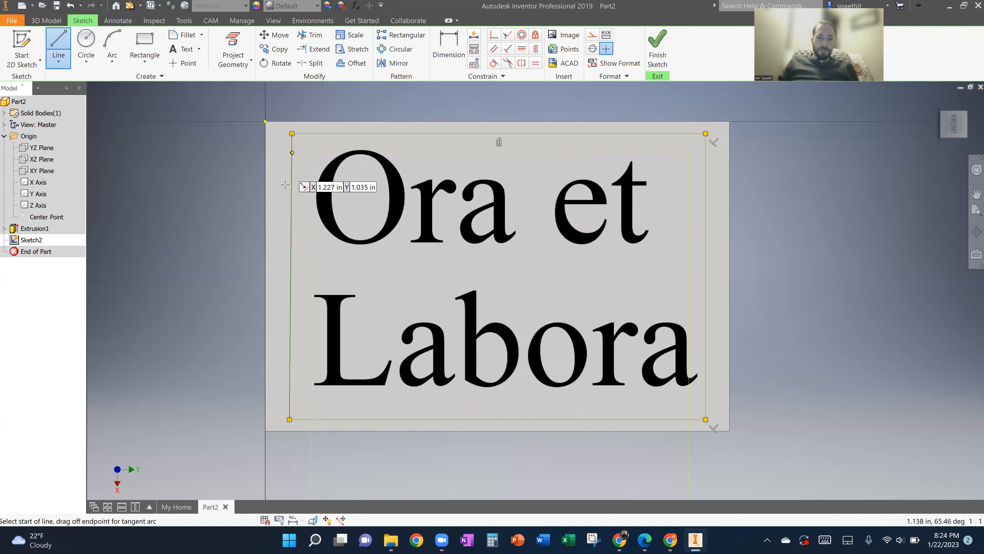
{"action": "right_click", "coordinate": [307, 190]}
{"action": "left_click", "coordinate": [323, 187]}
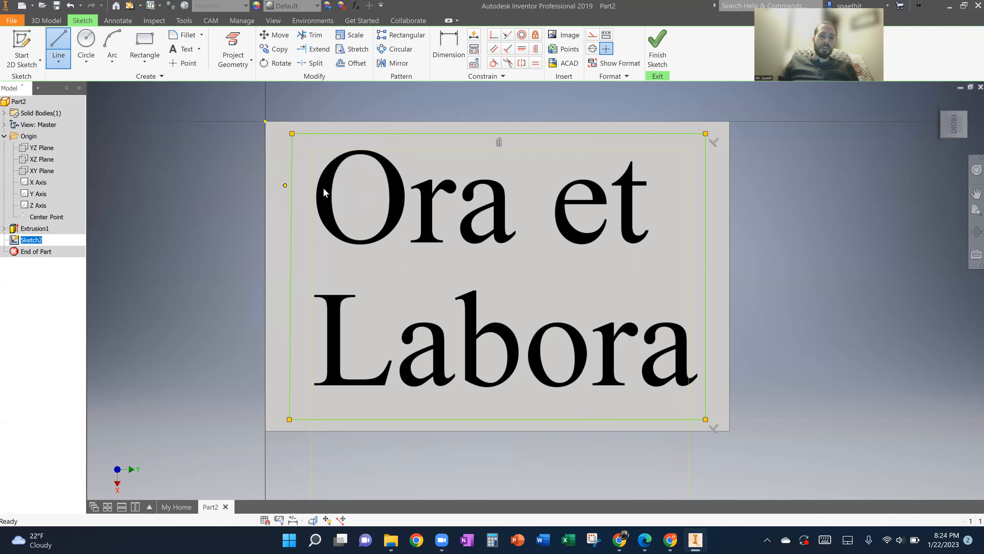
Step: Draw three-point arcs bowing outward between the corners of the border's two short sides, the one beside the "O" with about 25.5 in radius
{"action": "left_click", "coordinate": [113, 43]}
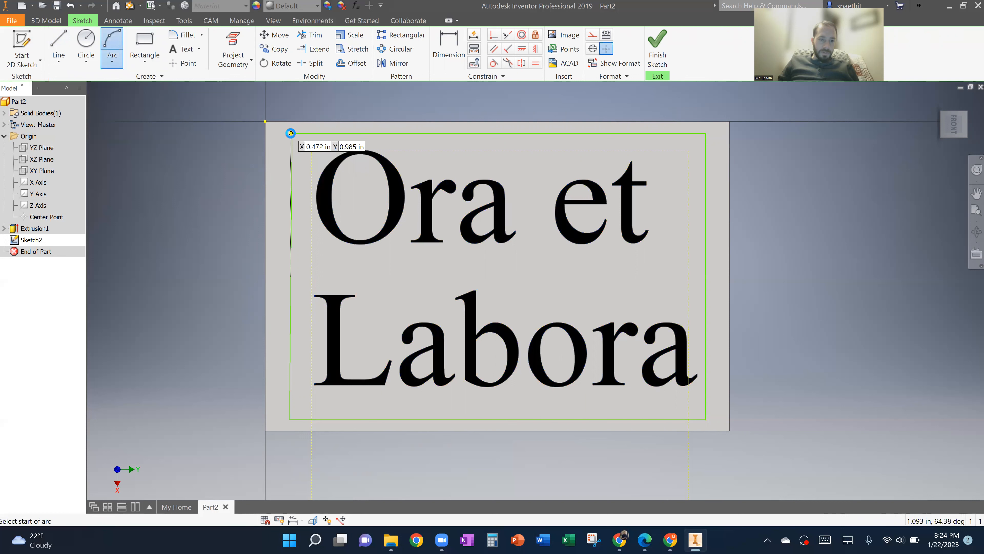
{"action": "left_click", "coordinate": [290, 135]}
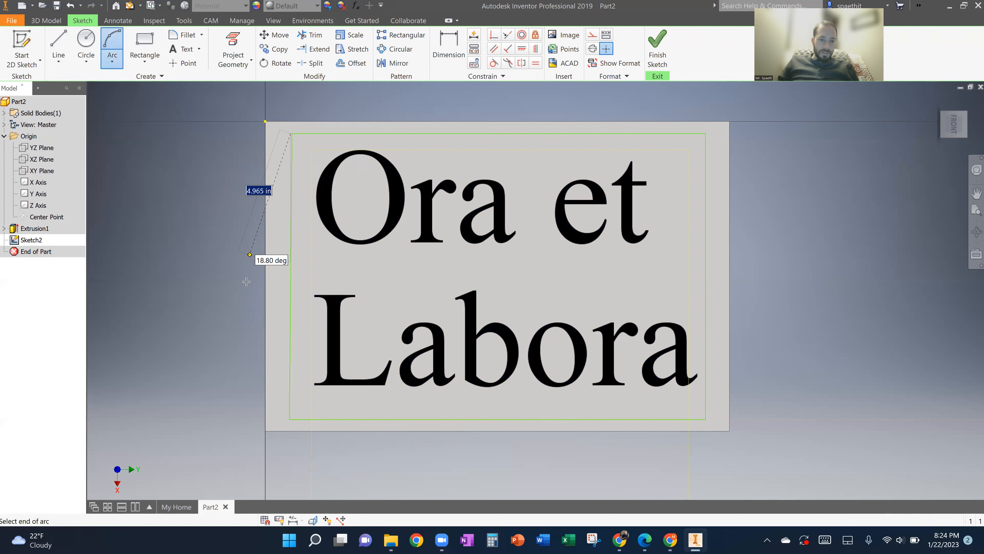
{"action": "left_click", "coordinate": [290, 419]}
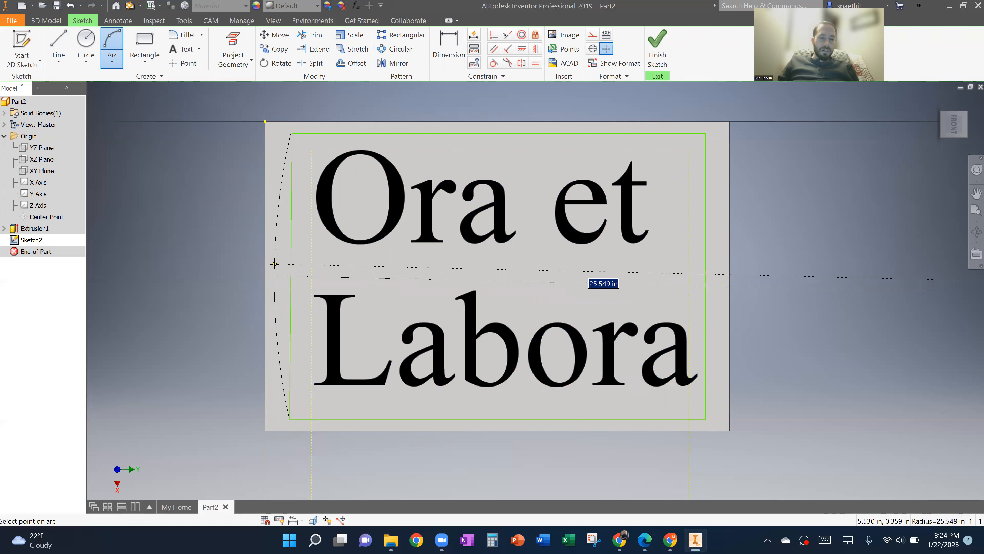
{"action": "left_click", "coordinate": [274, 263]}
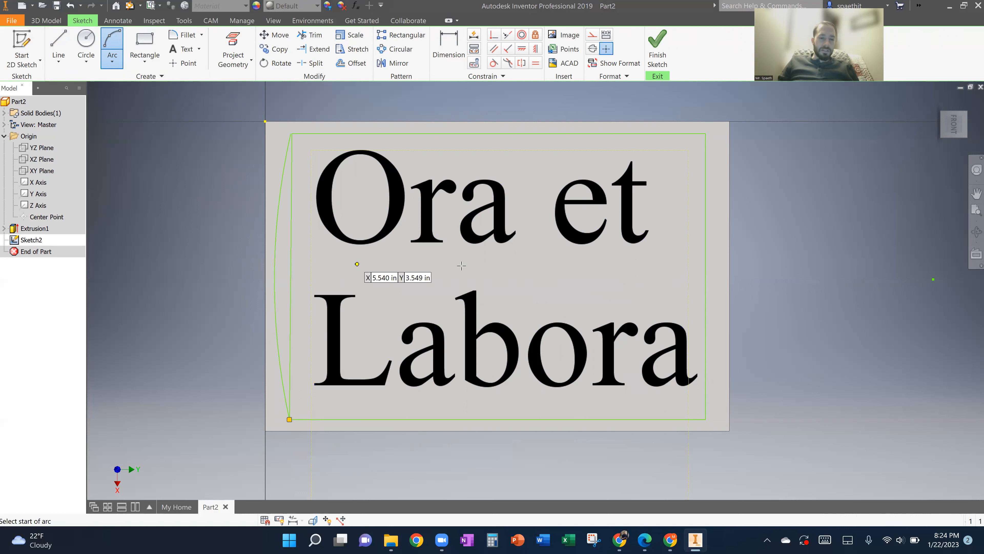
{"action": "left_click", "coordinate": [705, 133]}
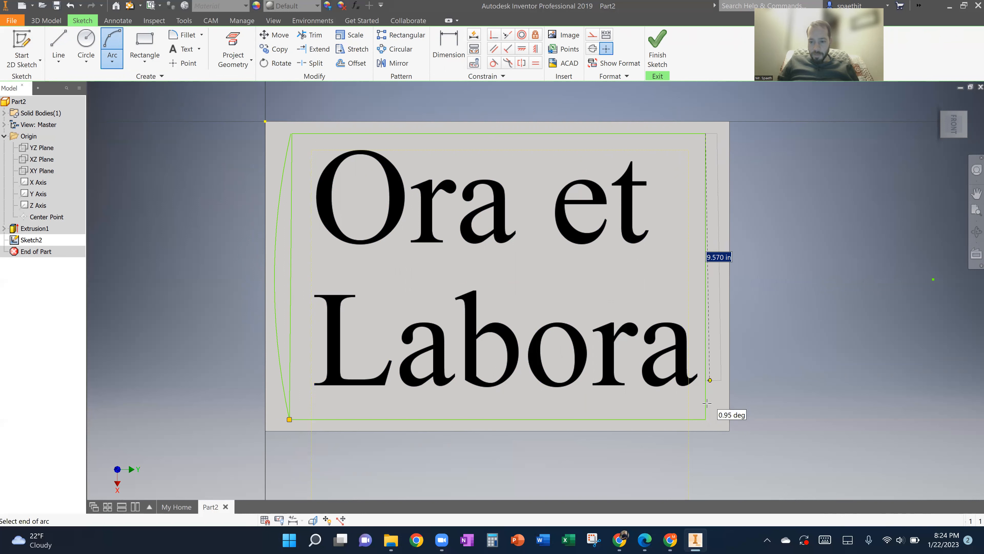
{"action": "left_click", "coordinate": [706, 418]}
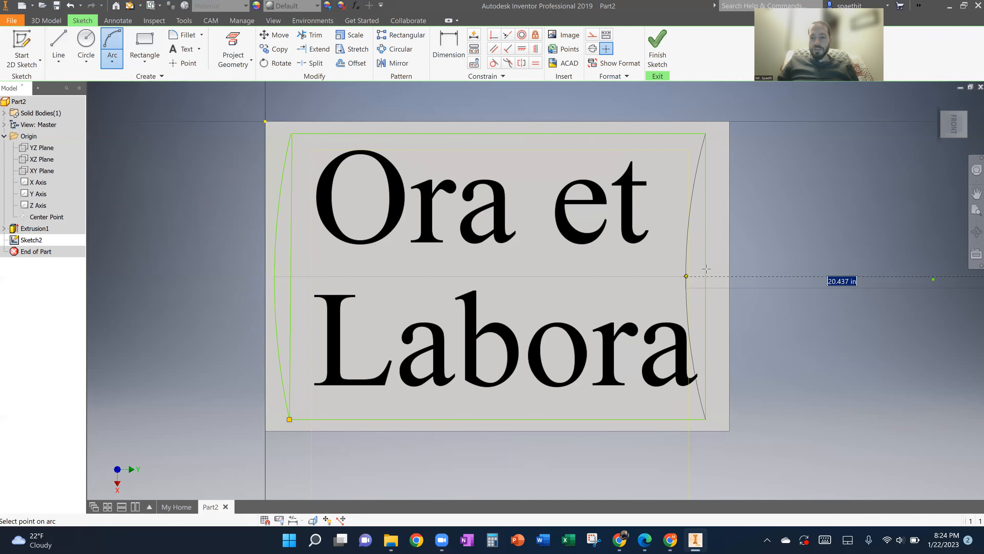
{"action": "left_click", "coordinate": [722, 262]}
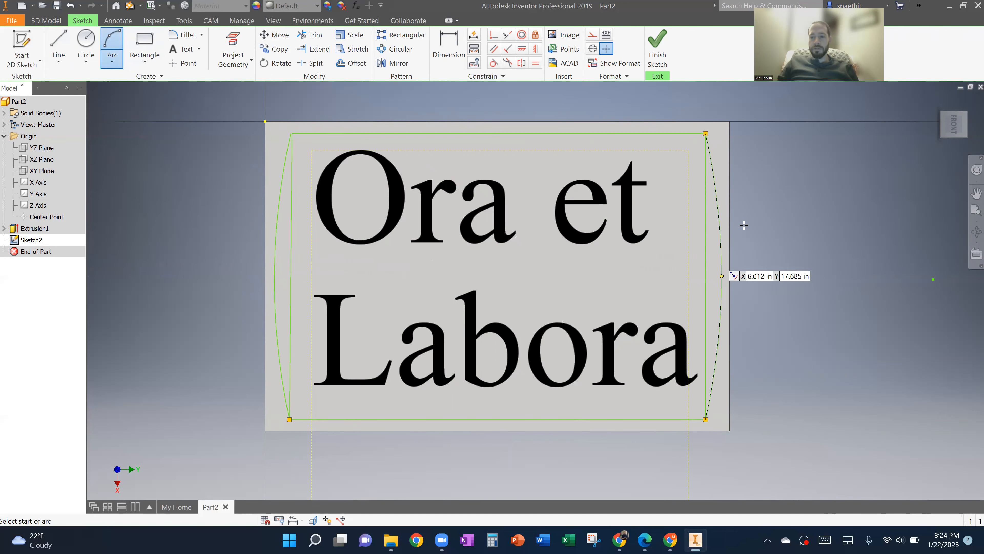
Step: Constrain the two arcs on the border's short sides to be equal
{"action": "right_click", "coordinate": [772, 216]}
{"action": "left_click", "coordinate": [810, 219]}
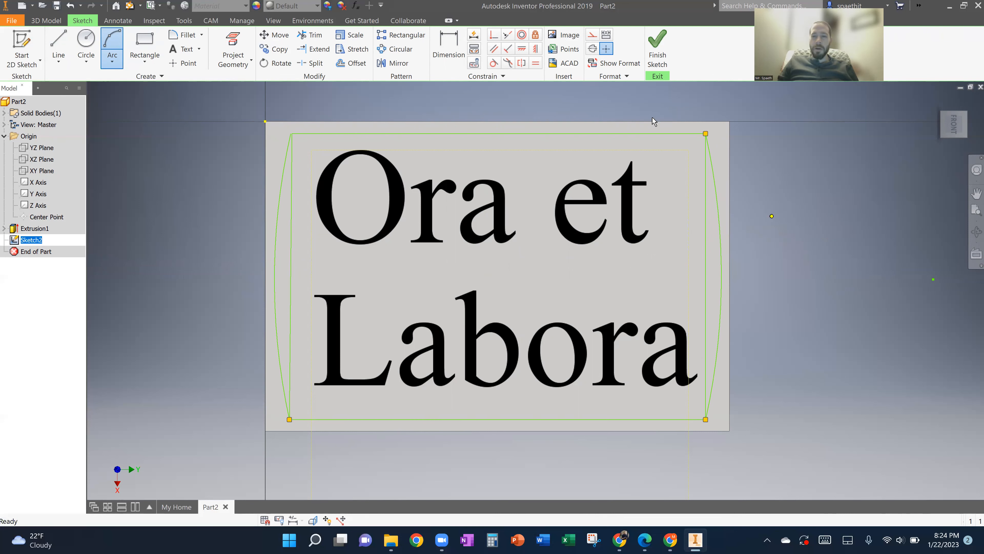
{"action": "left_click", "coordinate": [536, 63]}
{"action": "left_click", "coordinate": [281, 191]}
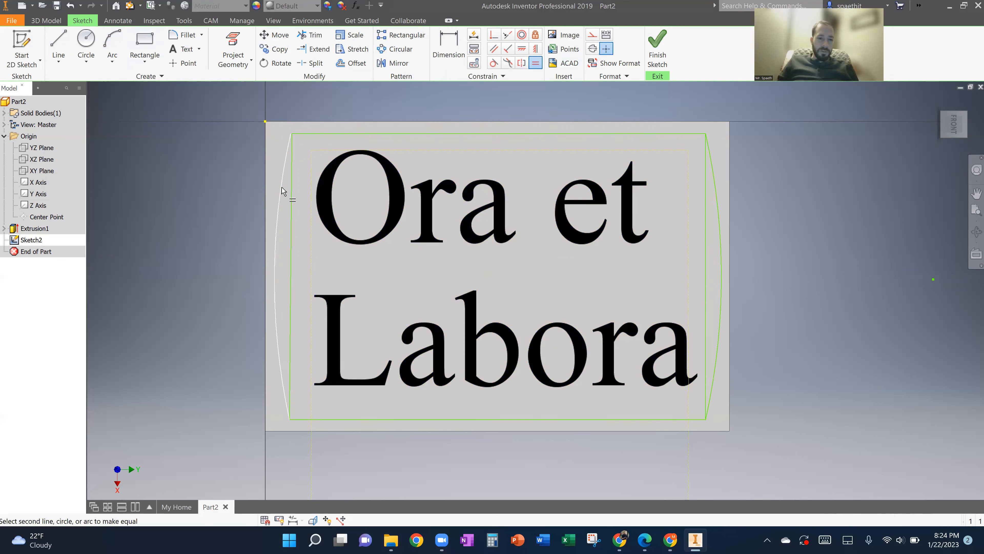
{"action": "left_click", "coordinate": [716, 185]}
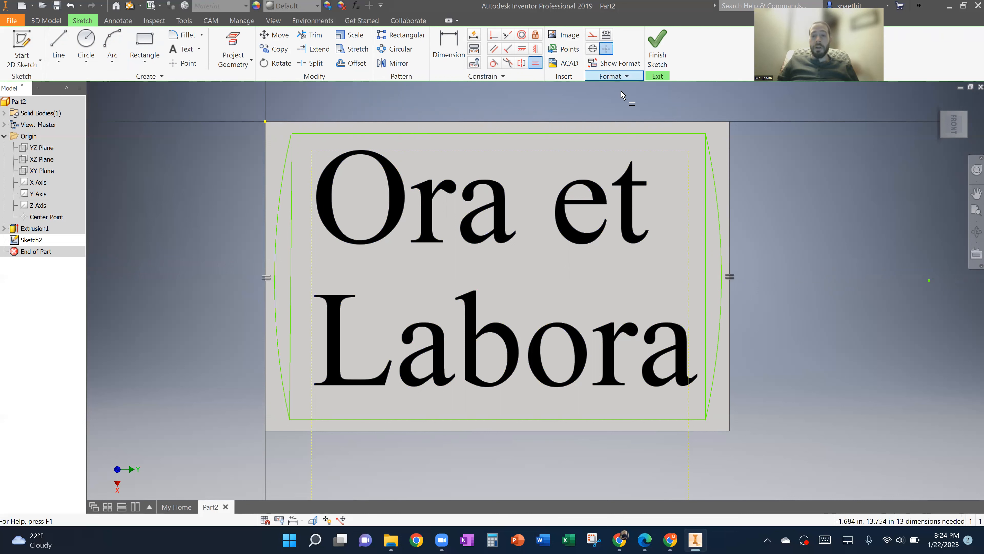
{"action": "right_click", "coordinate": [743, 103]}
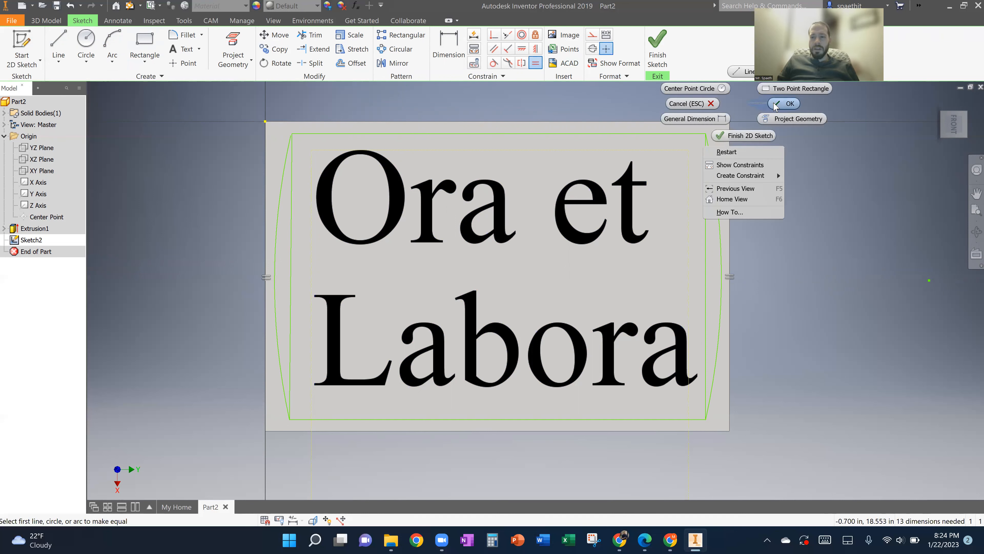
{"action": "left_click", "coordinate": [775, 104]}
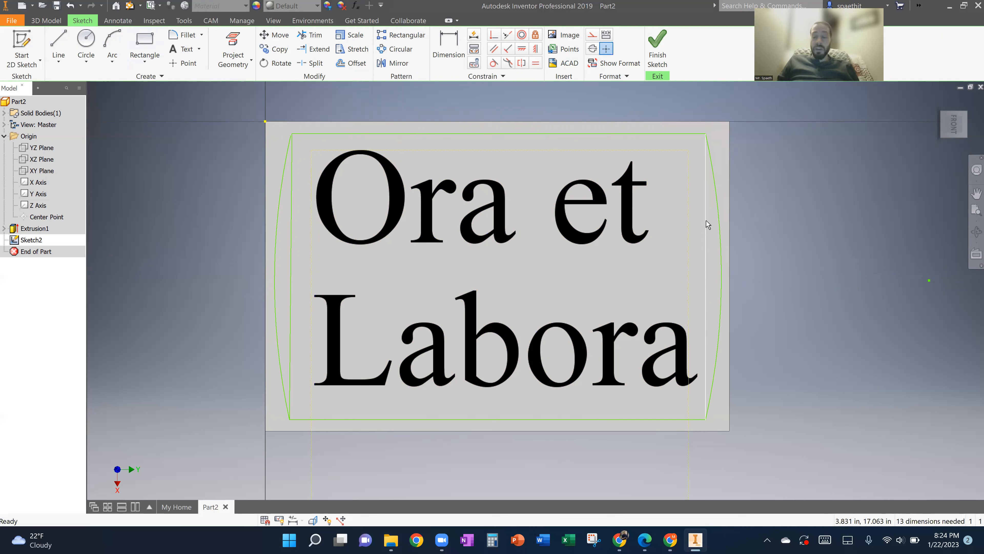
Step: Convert the straight lines on the border's two short sides to construction lines
{"action": "right_click", "coordinate": [706, 225]}
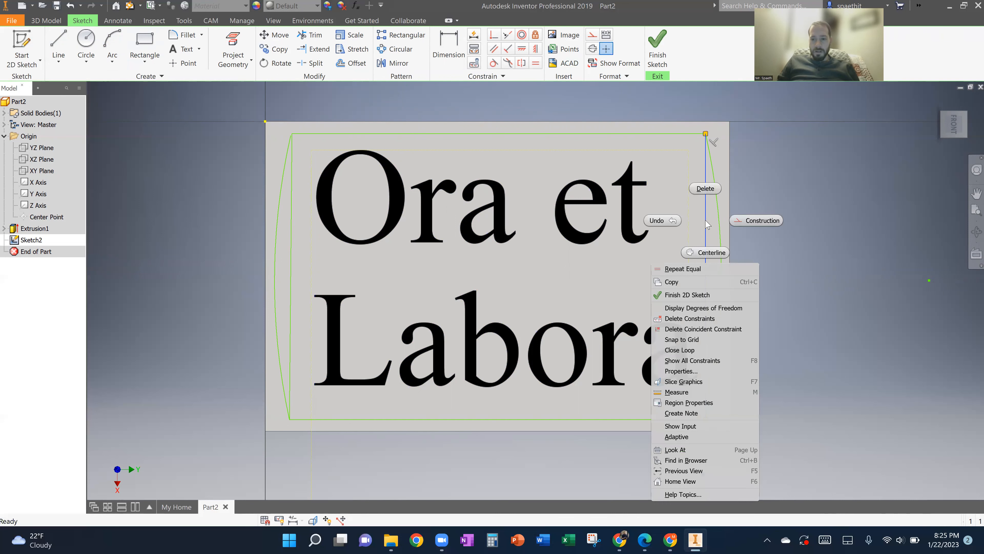
{"action": "left_click", "coordinate": [736, 221]}
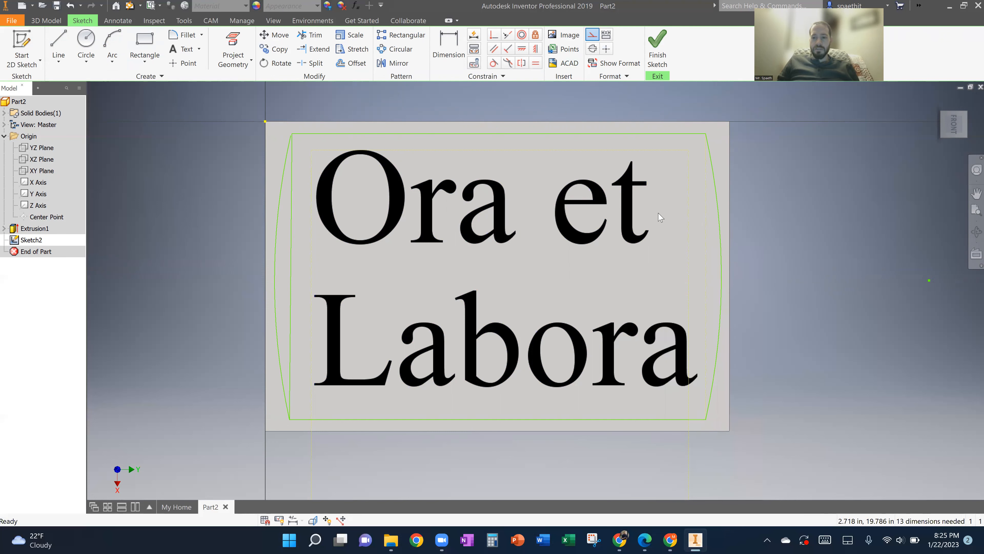
{"action": "right_click", "coordinate": [291, 252]}
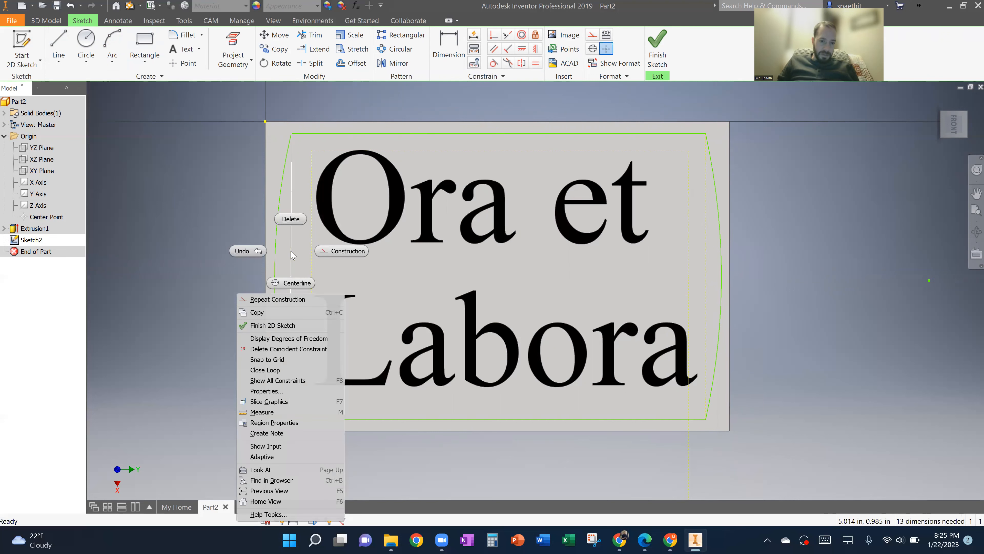
{"action": "left_click", "coordinate": [337, 252]}
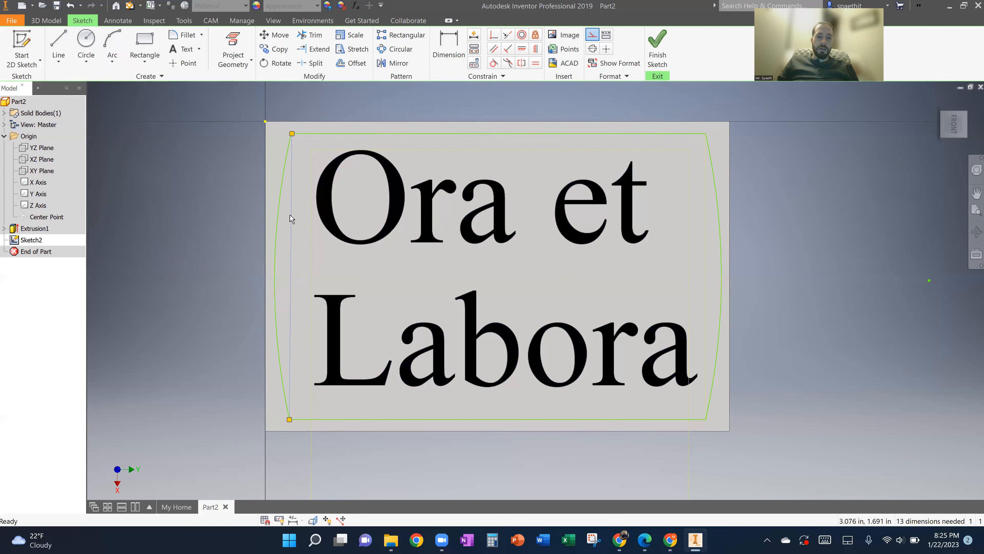
{"action": "left_click", "coordinate": [658, 55]}
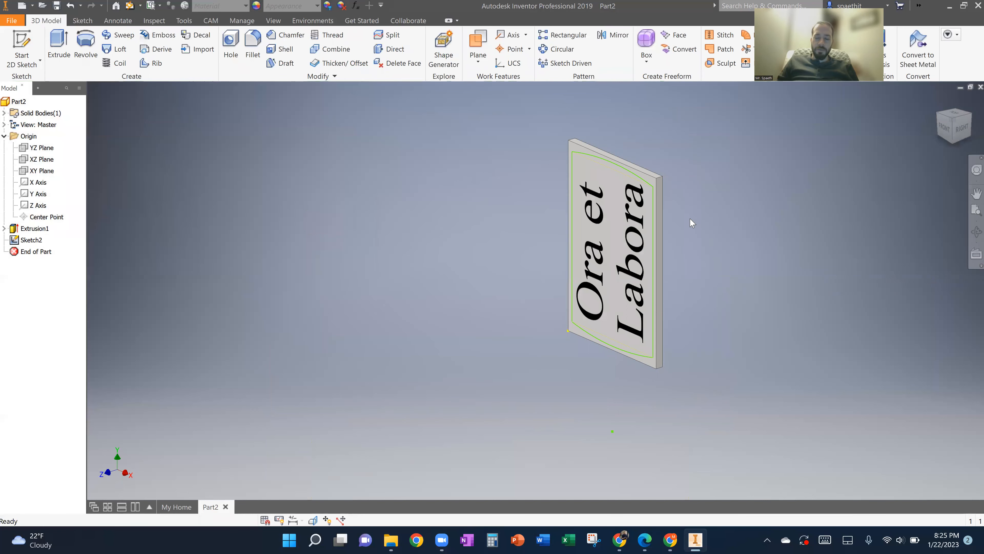
{"action": "scroll", "coordinate": [698, 222], "scroll_direction": "up", "scroll_amount": 3}
{"action": "middle_click_drag", "start_coordinate": [708, 218], "coordinate": [669, 239]}
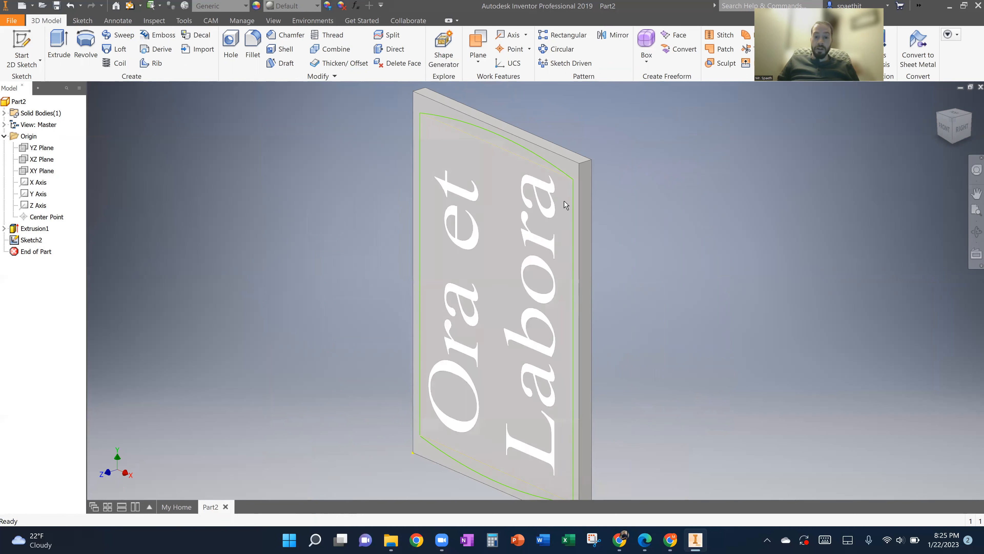
{"action": "left_click", "coordinate": [59, 45]}
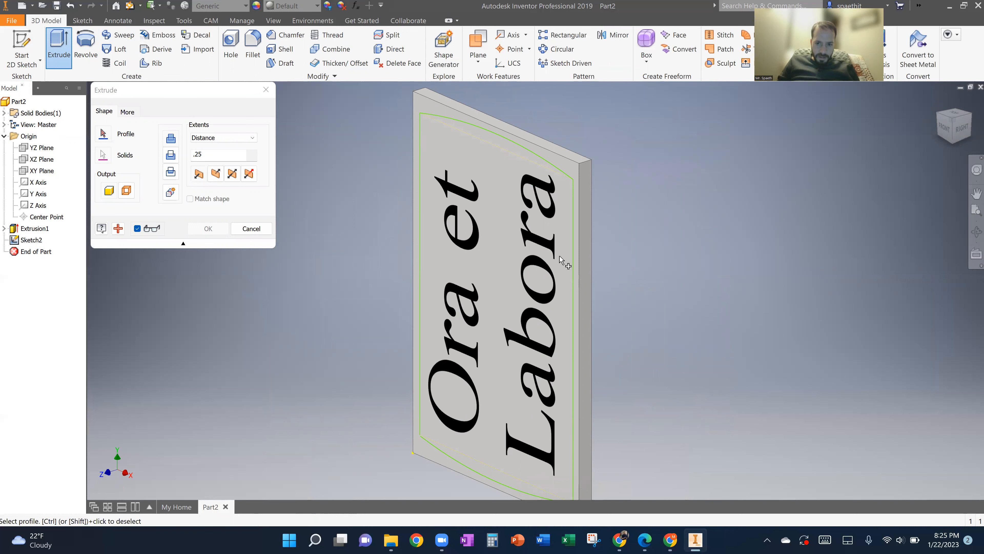
{"action": "middle_click_drag", "start_coordinate": [471, 469], "coordinate": [467, 381]}
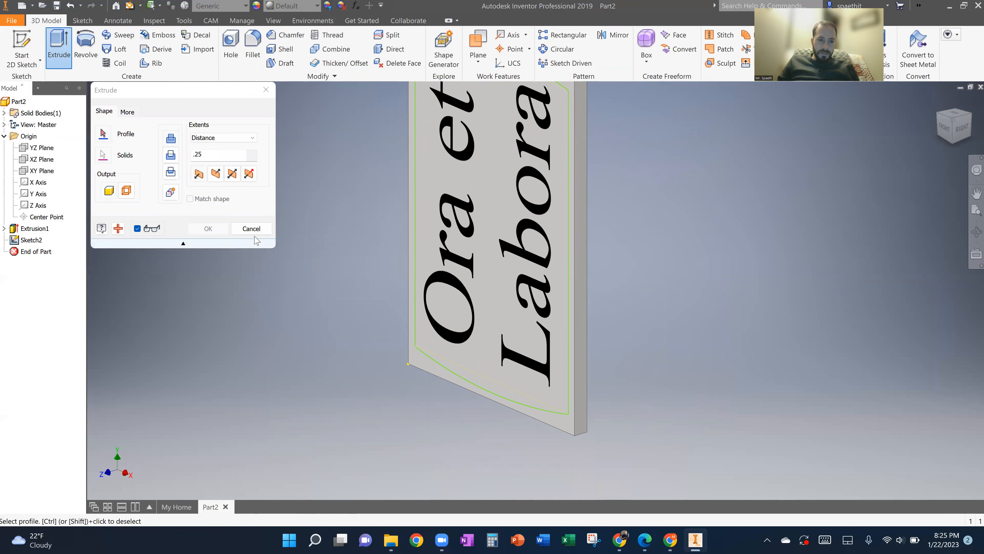
{"action": "left_click", "coordinate": [258, 228]}
Step: Reopen the text and border sketch, join the loose arc endpoint to the border corner beside the "O", and finish the sketch
{"action": "double_click", "coordinate": [38, 240]}
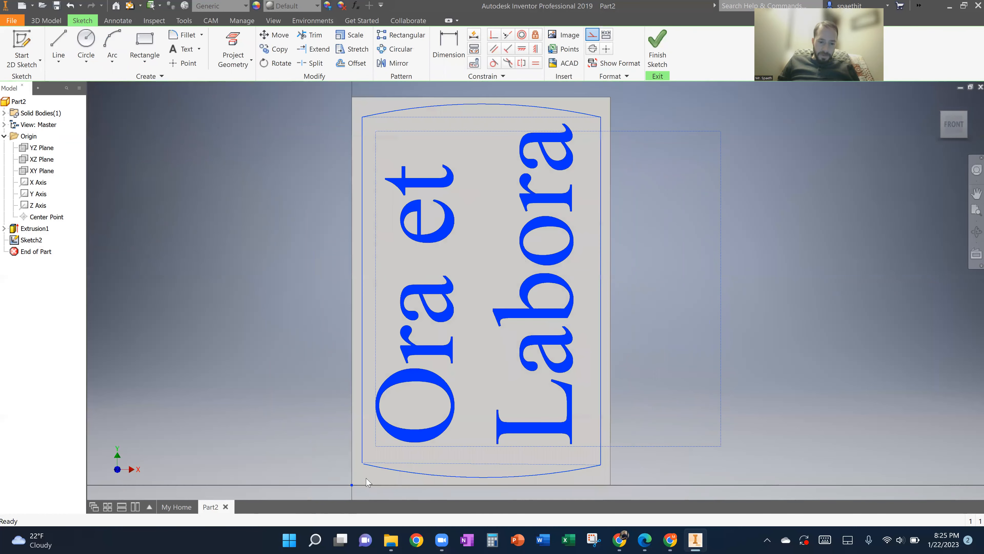
{"action": "scroll", "coordinate": [345, 479], "scroll_direction": "up", "scroll_amount": 5}
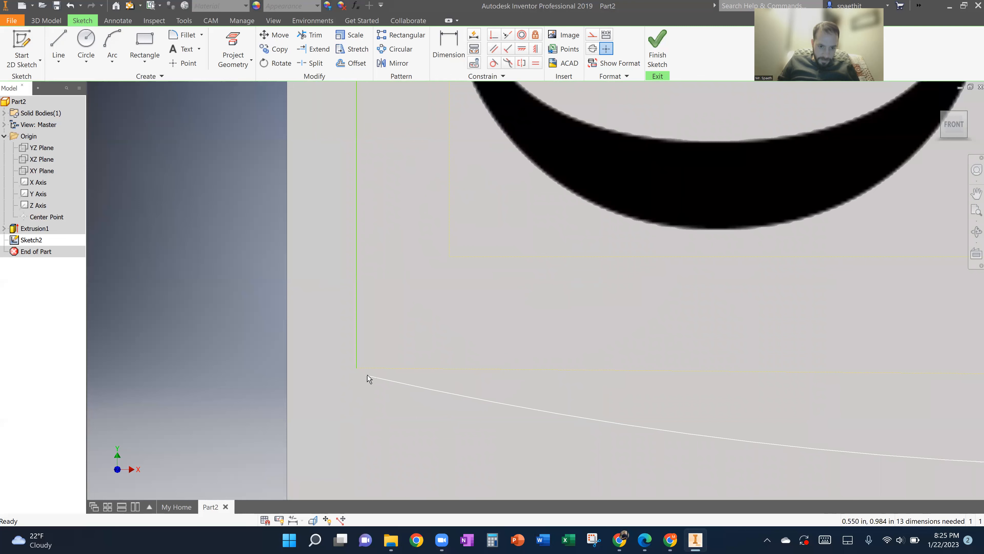
{"action": "left_click_drag", "start_coordinate": [366, 375], "coordinate": [357, 369]}
{"action": "scroll", "coordinate": [479, 352], "scroll_direction": "down", "scroll_amount": 5}
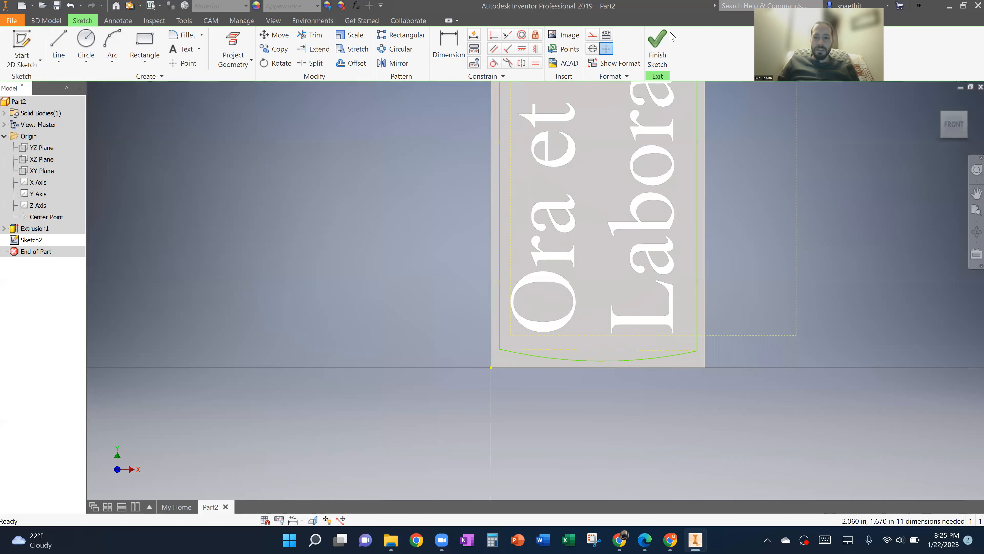
{"action": "left_click", "coordinate": [658, 44]}
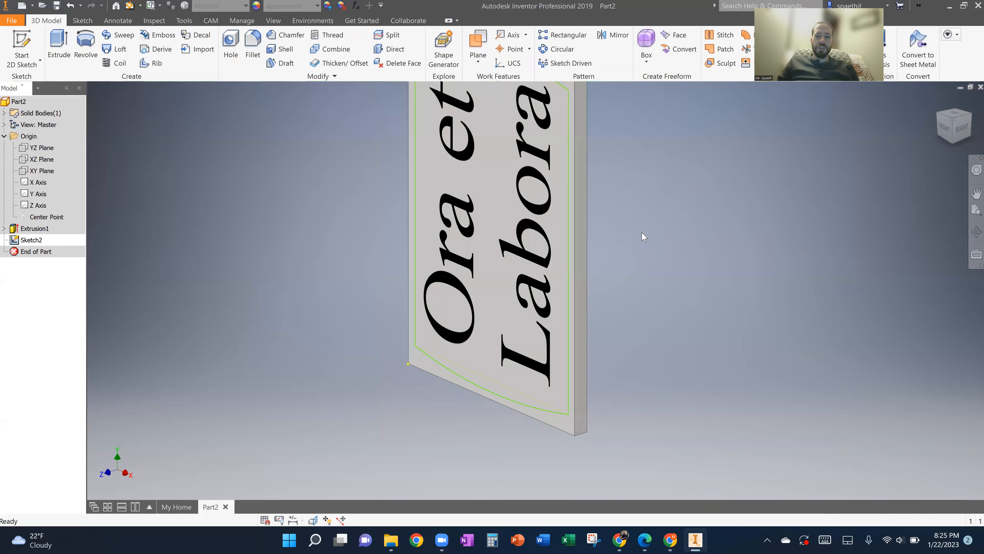
{"action": "middle_click_drag", "start_coordinate": [651, 241], "coordinate": [644, 265]}
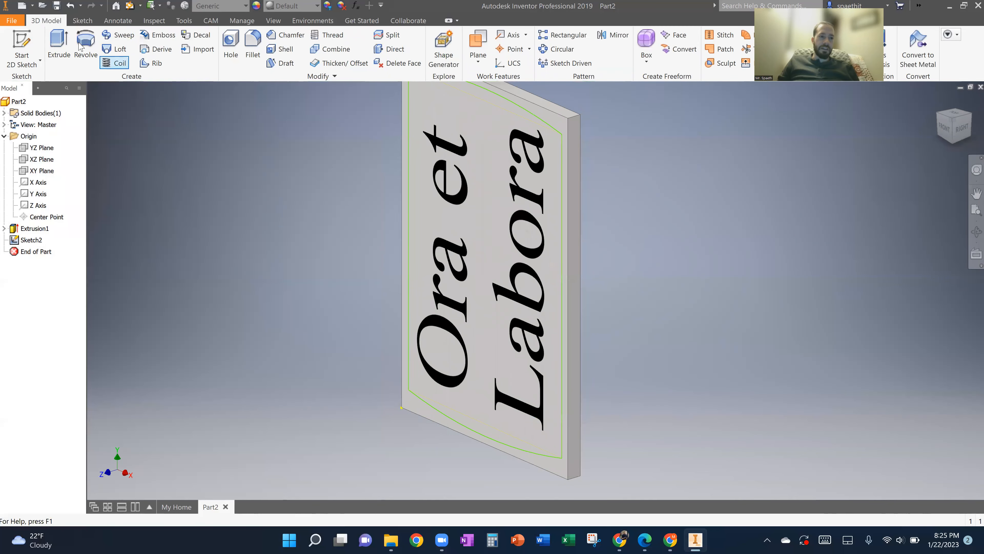
{"action": "left_click", "coordinate": [58, 42]}
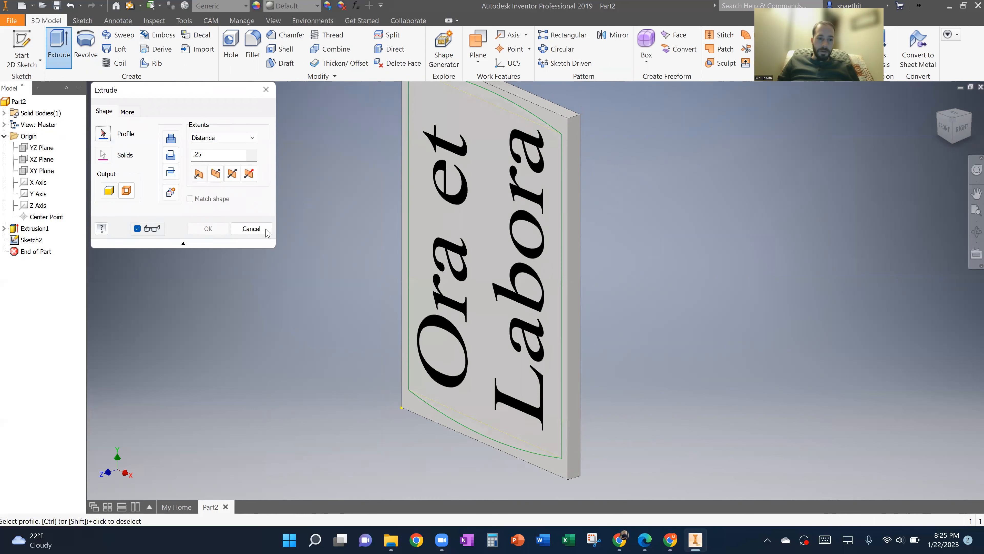
{"action": "left_click", "coordinate": [251, 229]}
Step: Reopen the sketch to examine the other border corners up close for gaps between arcs and lines, and exit it
{"action": "double_click", "coordinate": [37, 240]}
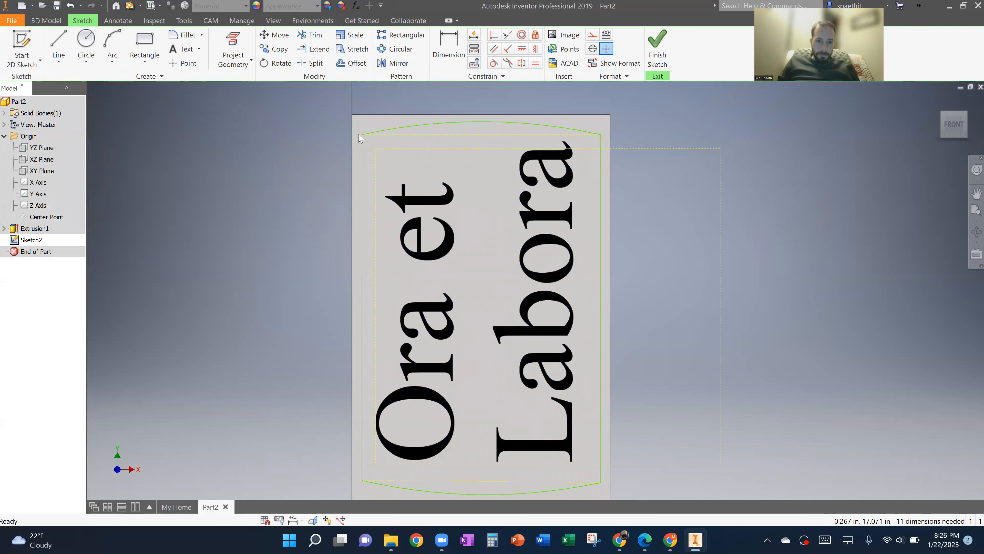
{"action": "scroll", "coordinate": [374, 168], "scroll_direction": "up", "scroll_amount": 5}
{"action": "scroll", "coordinate": [628, 163], "scroll_direction": "down", "scroll_amount": 5}
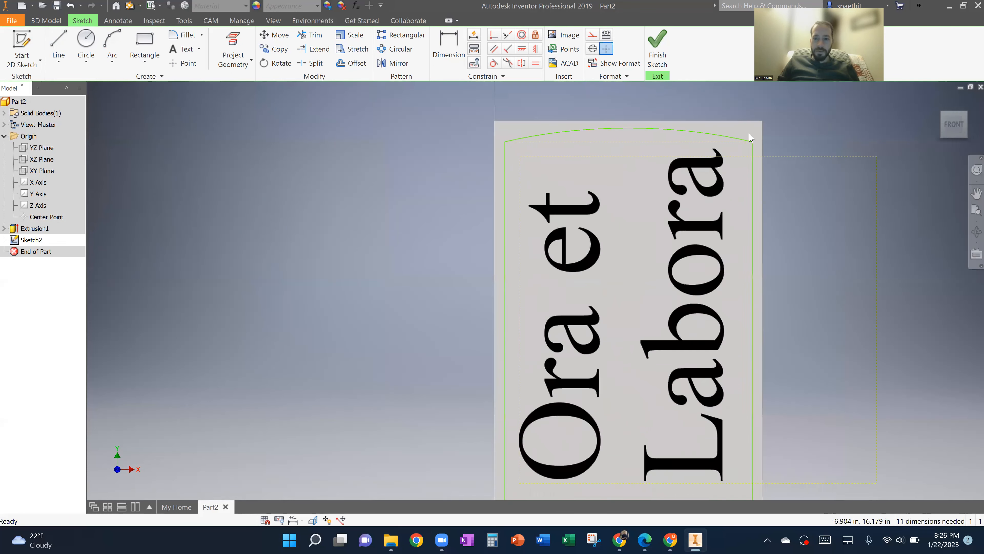
{"action": "scroll", "coordinate": [759, 140], "scroll_direction": "up", "scroll_amount": 8}
{"action": "scroll", "coordinate": [767, 227], "scroll_direction": "down", "scroll_amount": 5}
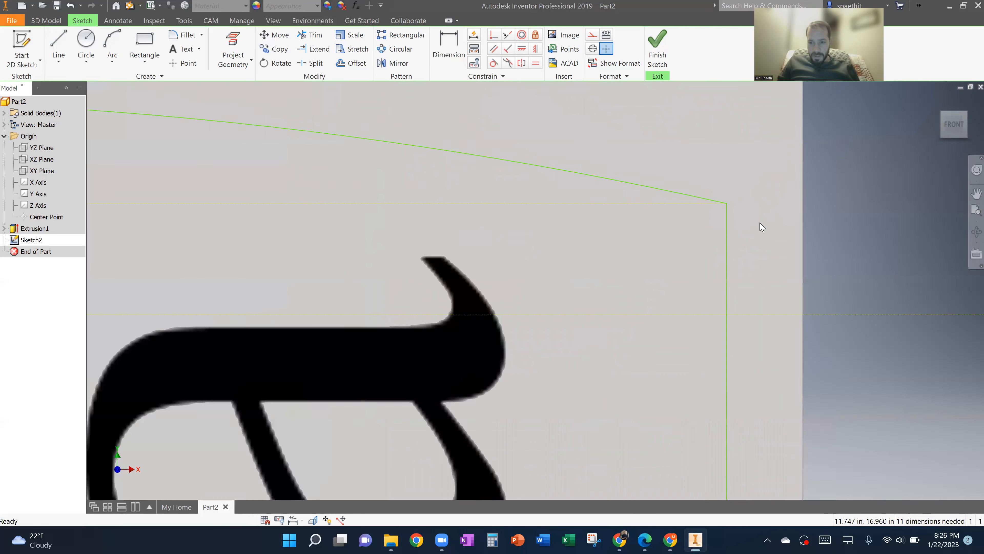
{"action": "scroll", "coordinate": [586, 351], "scroll_direction": "up", "scroll_amount": 4}
{"action": "scroll", "coordinate": [570, 295], "scroll_direction": "down", "scroll_amount": 3}
{"action": "scroll", "coordinate": [566, 297], "scroll_direction": "up", "scroll_amount": 7}
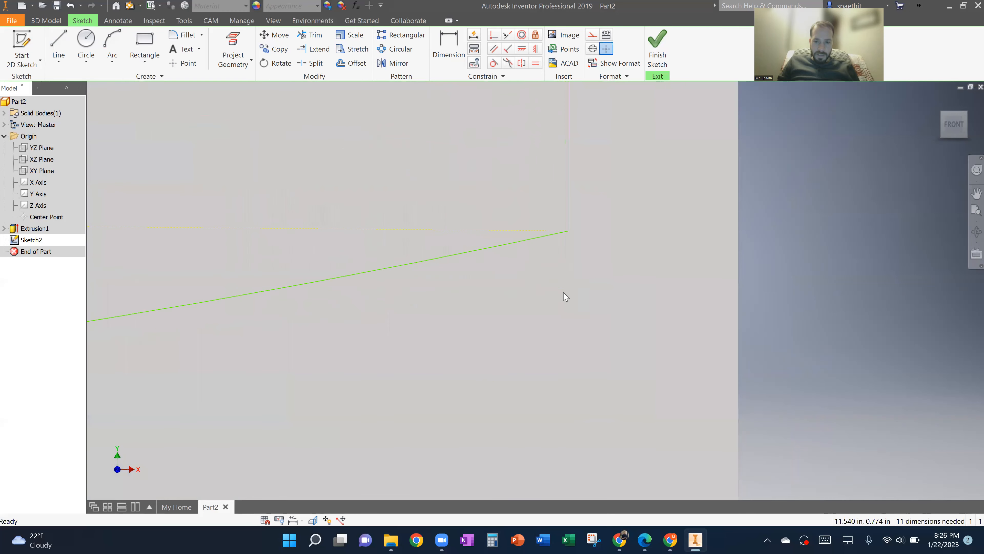
{"action": "left_click", "coordinate": [653, 45]}
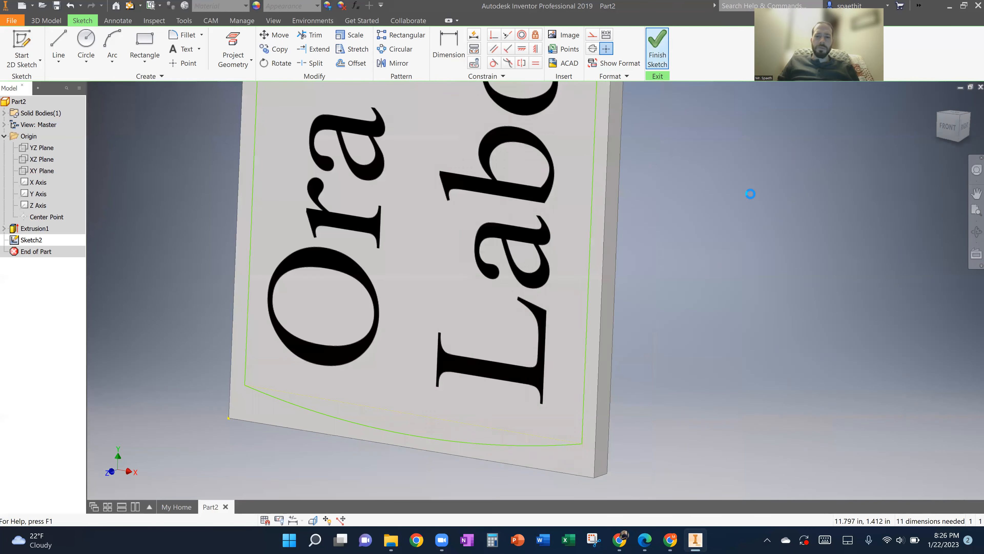
Step: Extrude the area inside the arced border as a cut 0.25 in deep into the plate
{"action": "left_click", "coordinate": [59, 45]}
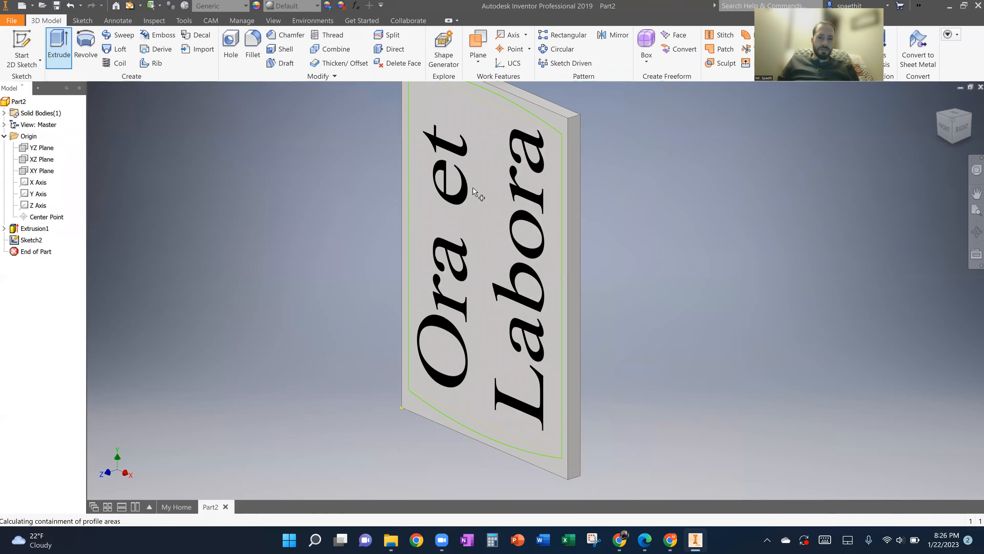
{"action": "left_click", "coordinate": [494, 100]}
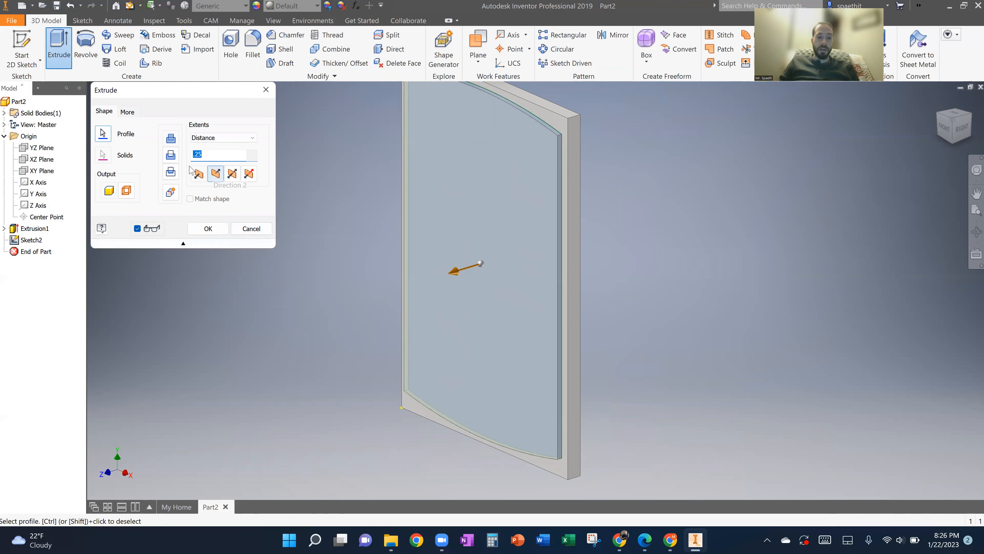
{"action": "left_click", "coordinate": [216, 174]}
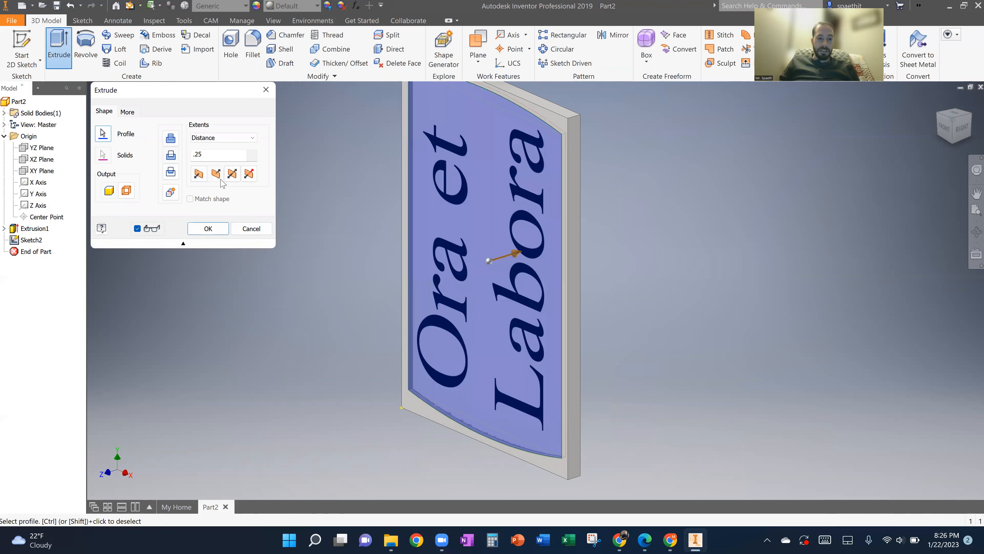
{"action": "left_click", "coordinate": [224, 227]}
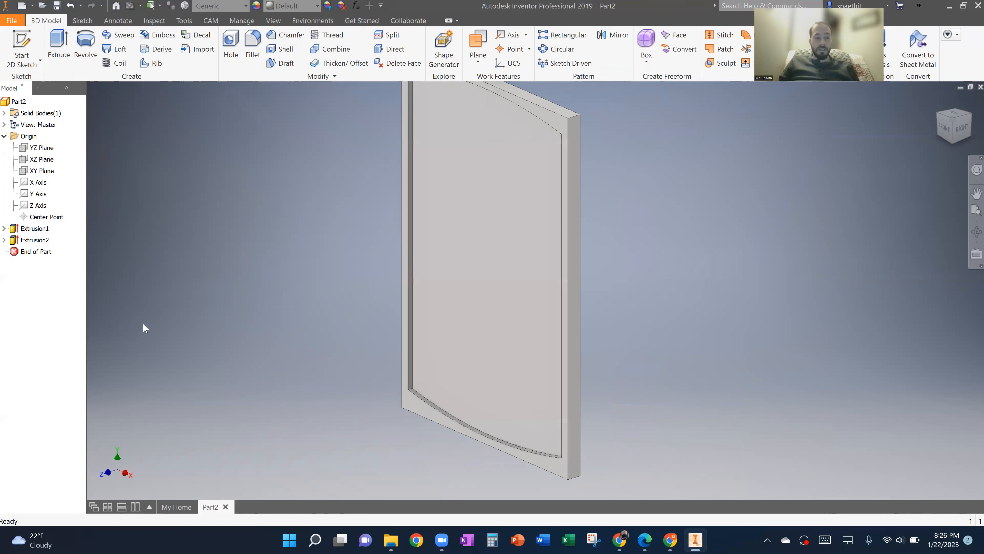
Step: Share the text and border sketch used by the pocket cut so it can be reused for another feature
{"action": "left_click", "coordinate": [4, 240]}
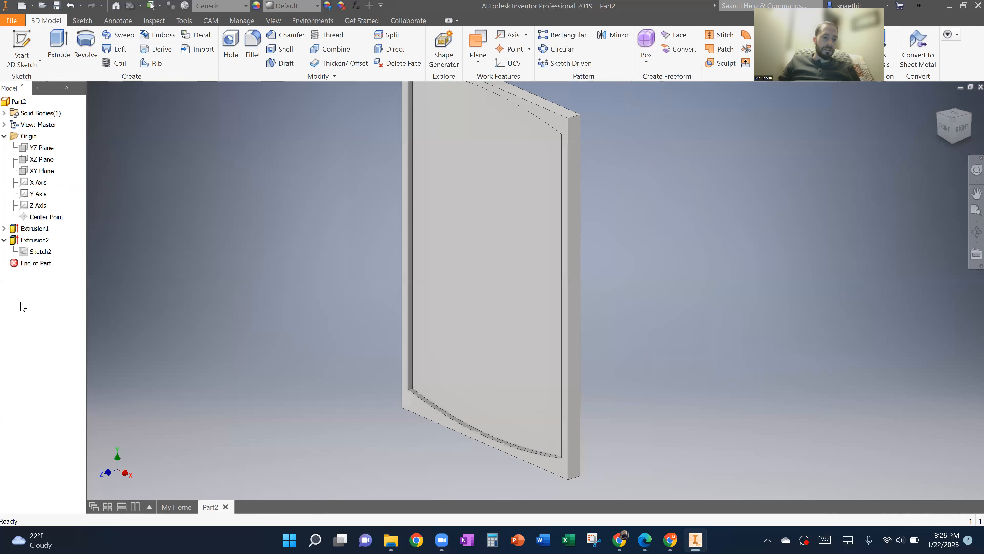
{"action": "right_click", "coordinate": [37, 253]}
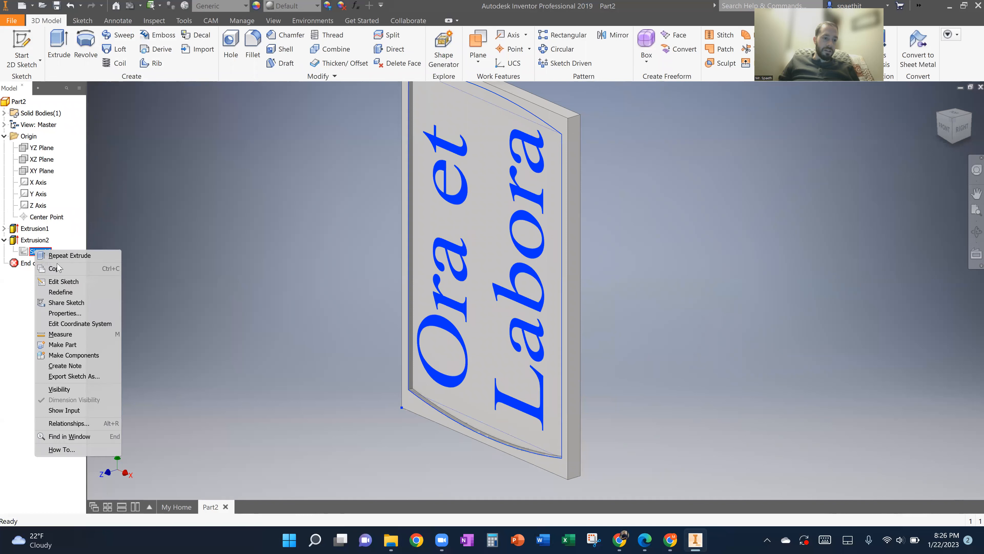
{"action": "left_click", "coordinate": [88, 304]}
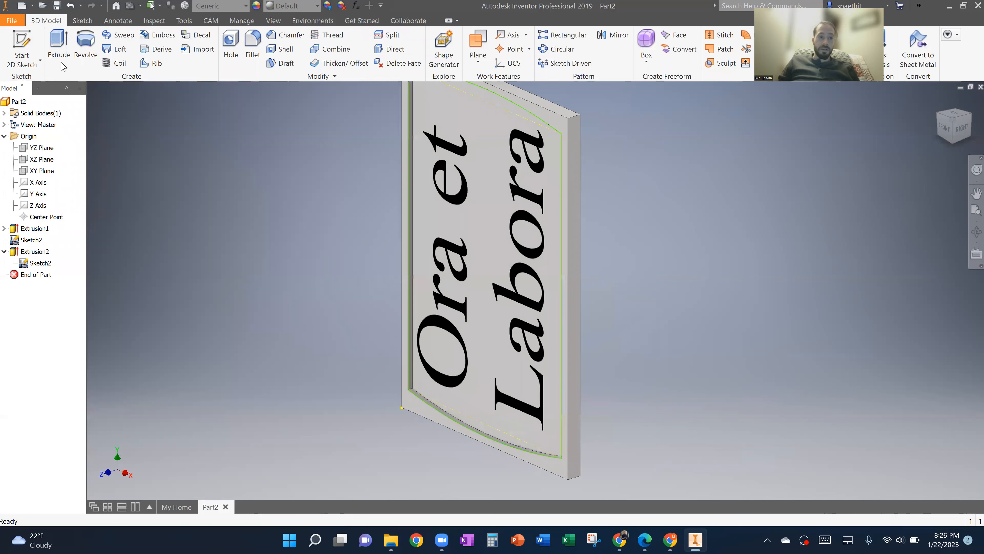
Step: Extrude the "Ora et Labora" text from the shared sketch 0.25 in outward as raised lettering
{"action": "left_click", "coordinate": [58, 45]}
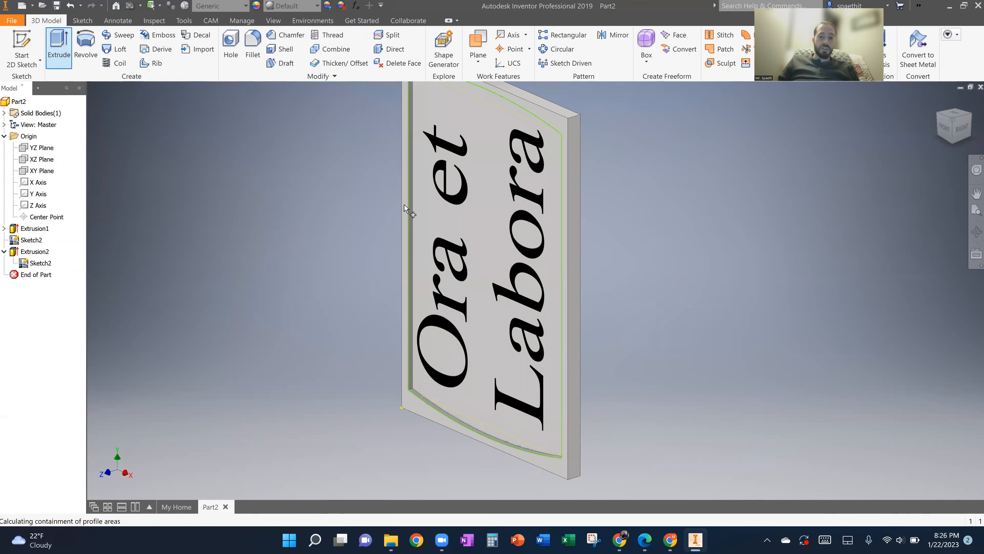
{"action": "left_click", "coordinate": [465, 195]}
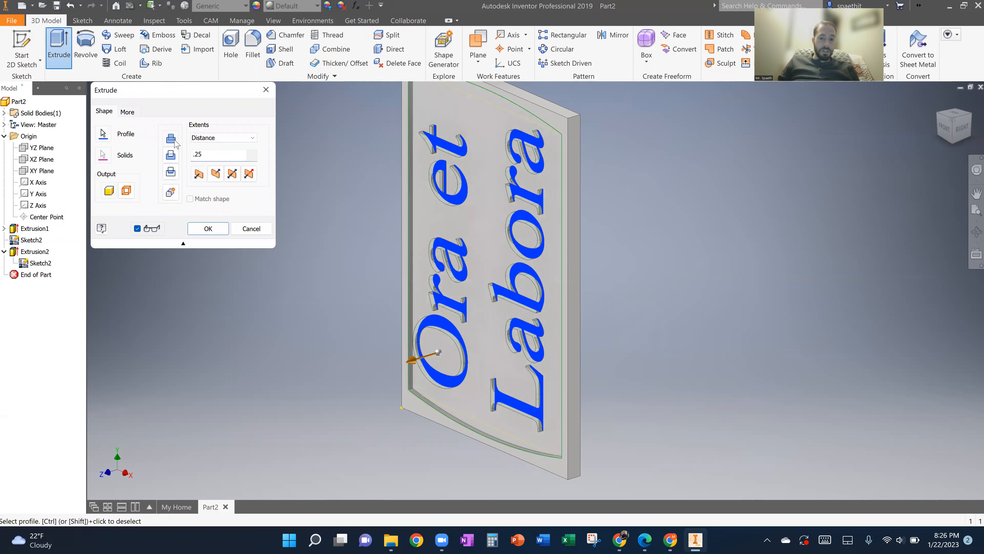
{"action": "left_click", "coordinate": [217, 227]}
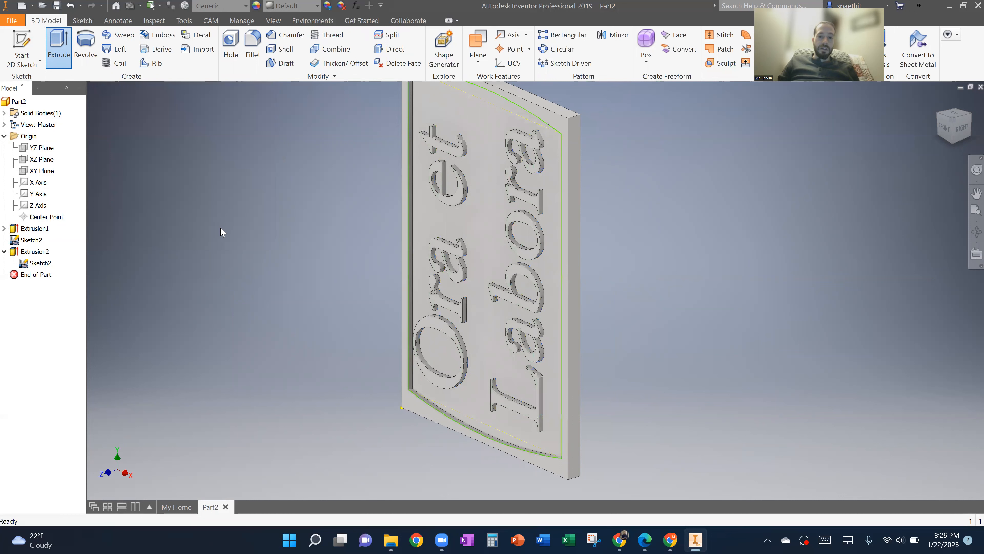
{"action": "middle_click_drag", "start_coordinate": [310, 270], "coordinate": [307, 284]}
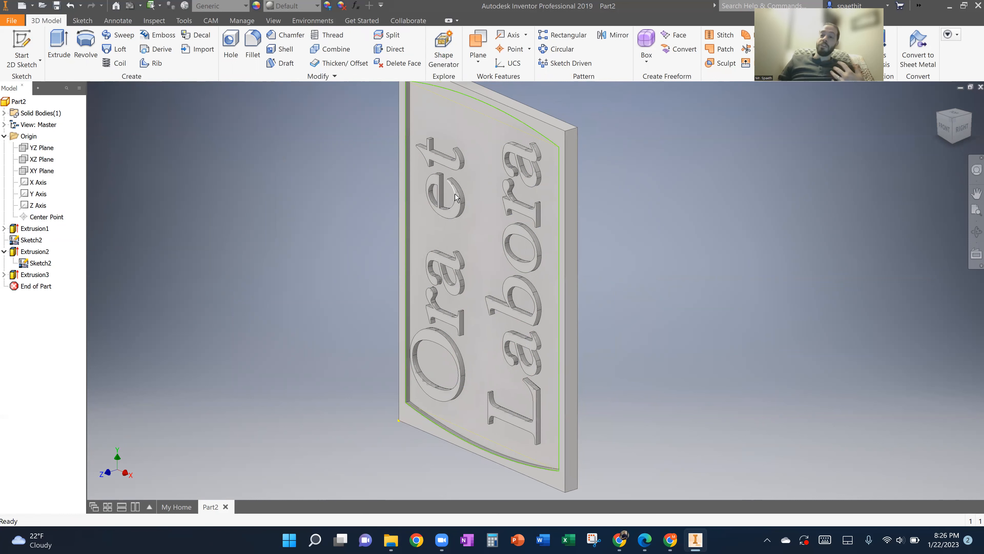